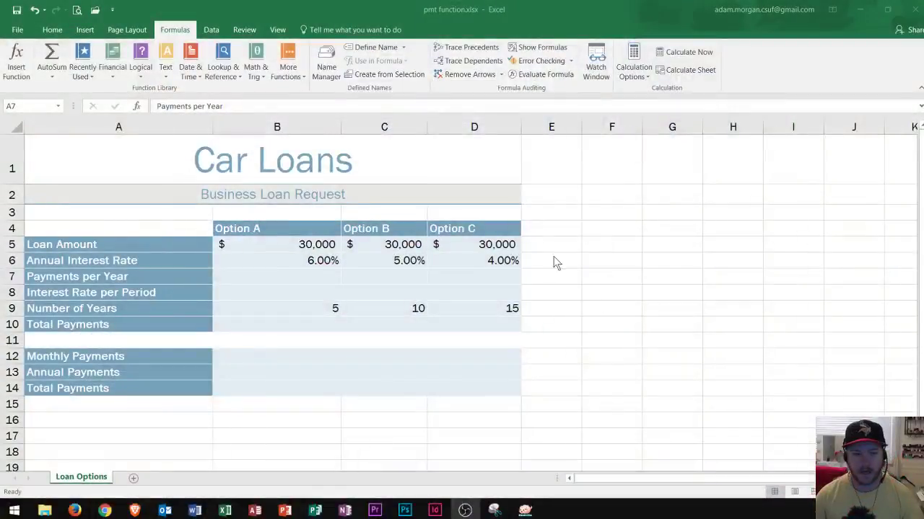
# Examine the sheet titles and the loan amount, annual interest rate and number of years rows across the three loan options.
pyautogui.click(240, 153)
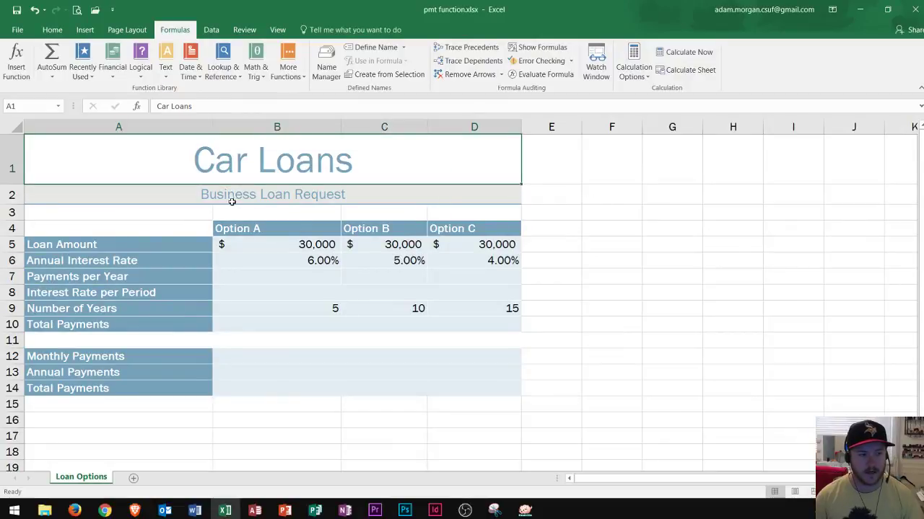
pyautogui.click(233, 201)
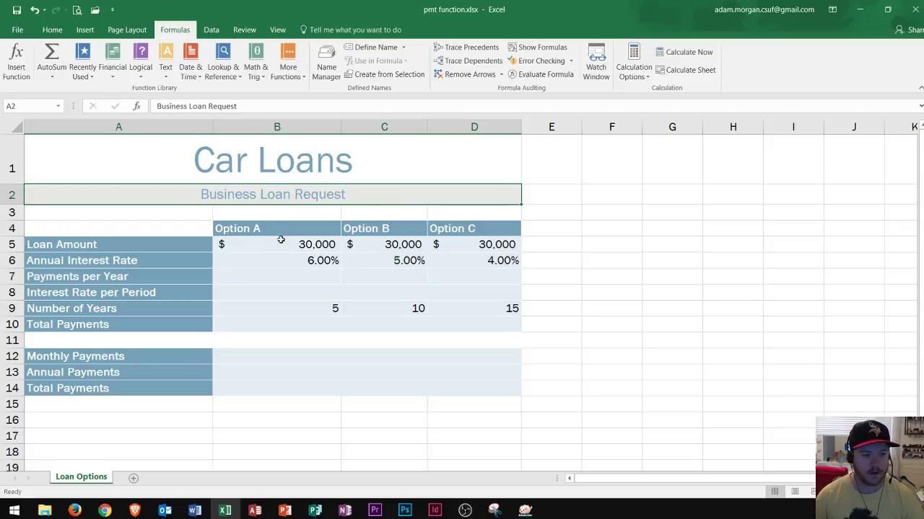
pyautogui.click(324, 245)
pyautogui.moveTo(325, 245); pyautogui.dragTo(505, 245)
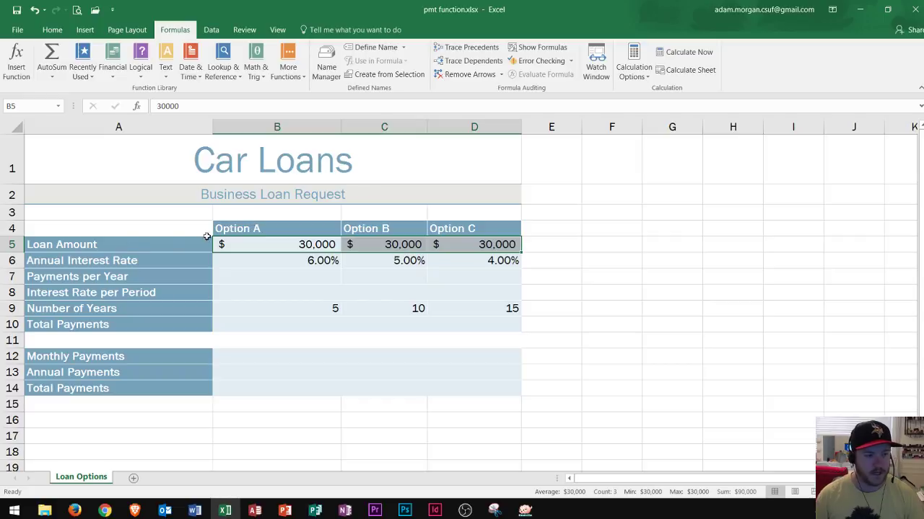
pyautogui.moveTo(243, 228); pyautogui.dragTo(246, 317)
pyautogui.moveTo(372, 228); pyautogui.dragTo(380, 339)
pyautogui.moveTo(451, 234); pyautogui.dragTo(462, 324)
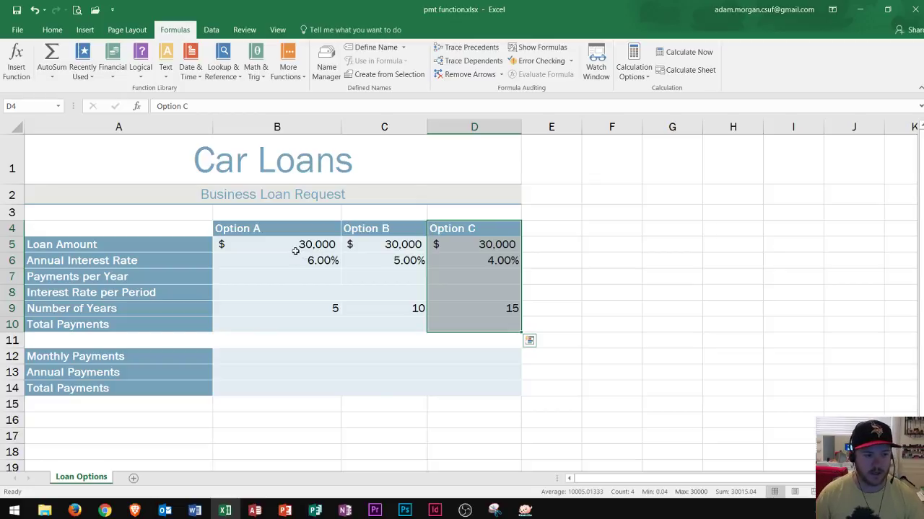
pyautogui.click(158, 251)
pyautogui.moveTo(158, 251); pyautogui.dragTo(482, 245)
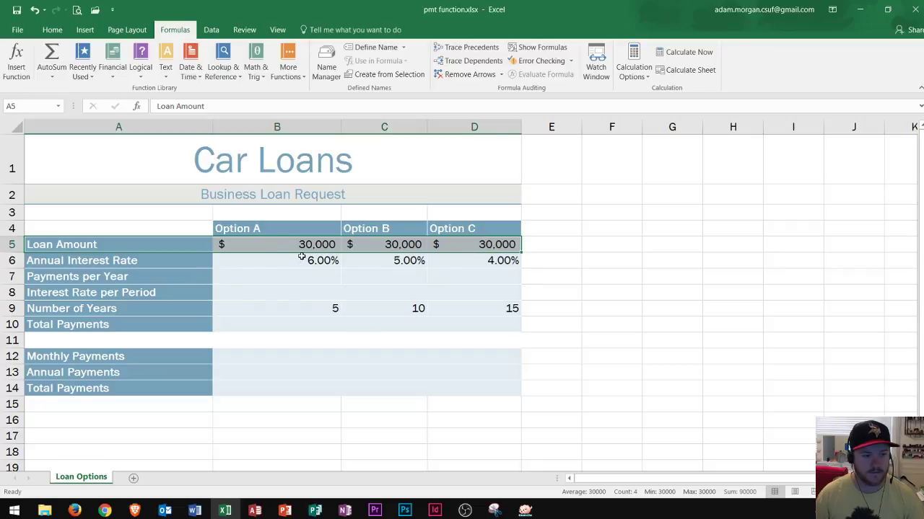
pyautogui.click(74, 261)
pyautogui.moveTo(185, 263); pyautogui.dragTo(498, 261)
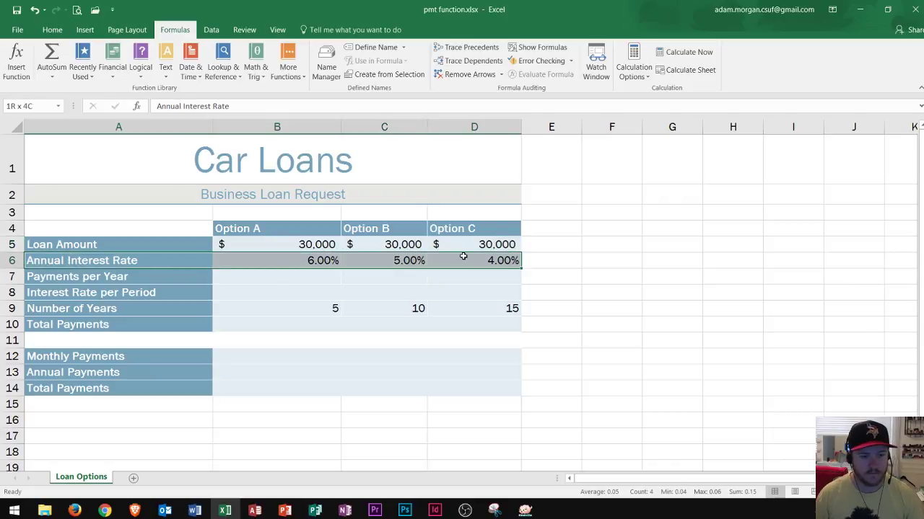
pyautogui.moveTo(77, 309); pyautogui.dragTo(478, 303)
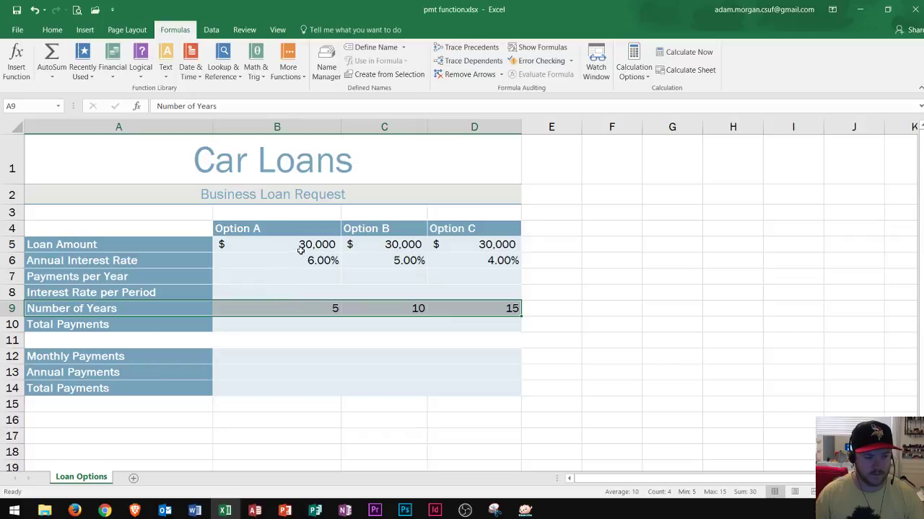
# Compare the terms of Options A, B and C, and review the empty monthly, annual and total payments rows.
pyautogui.moveTo(307, 233); pyautogui.dragTo(300, 323)
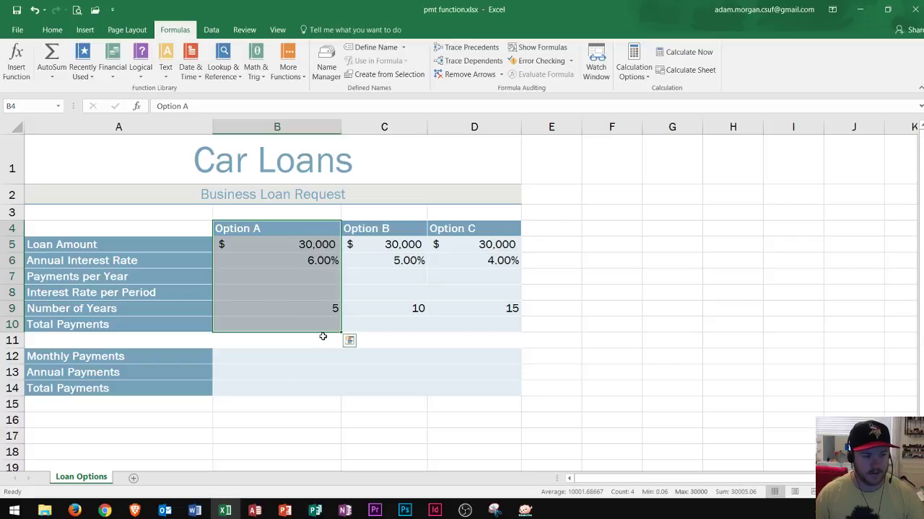
pyautogui.moveTo(384, 238); pyautogui.dragTo(402, 309)
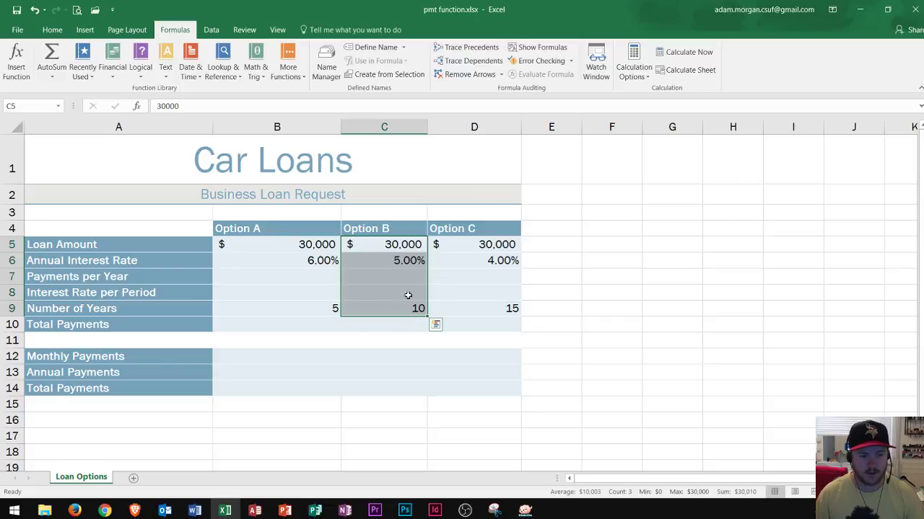
pyautogui.moveTo(473, 252); pyautogui.dragTo(491, 313)
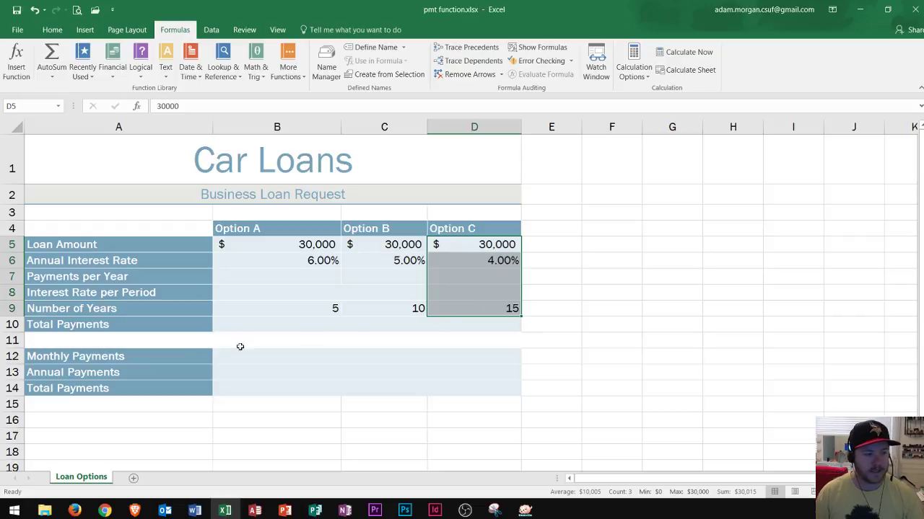
pyautogui.click(109, 356)
pyautogui.moveTo(189, 351); pyautogui.dragTo(449, 359)
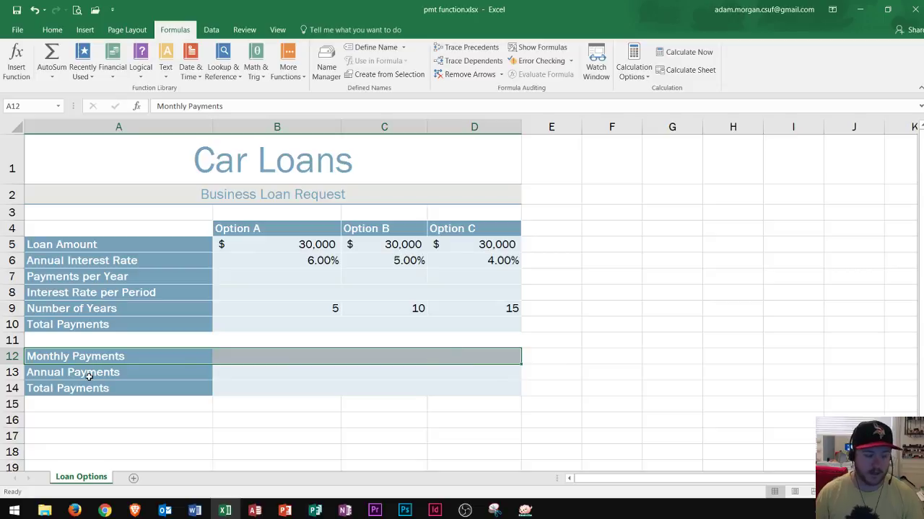
pyautogui.moveTo(86, 374); pyautogui.dragTo(448, 375)
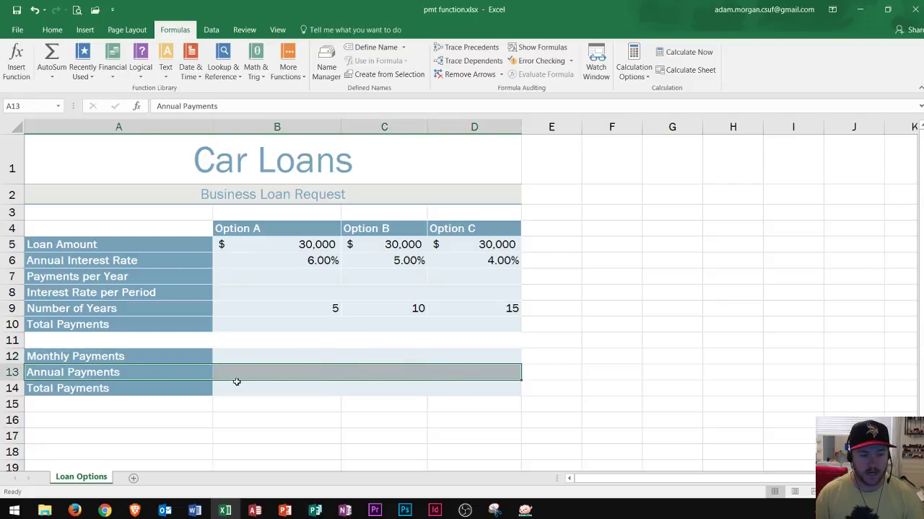
pyautogui.moveTo(50, 391); pyautogui.dragTo(457, 383)
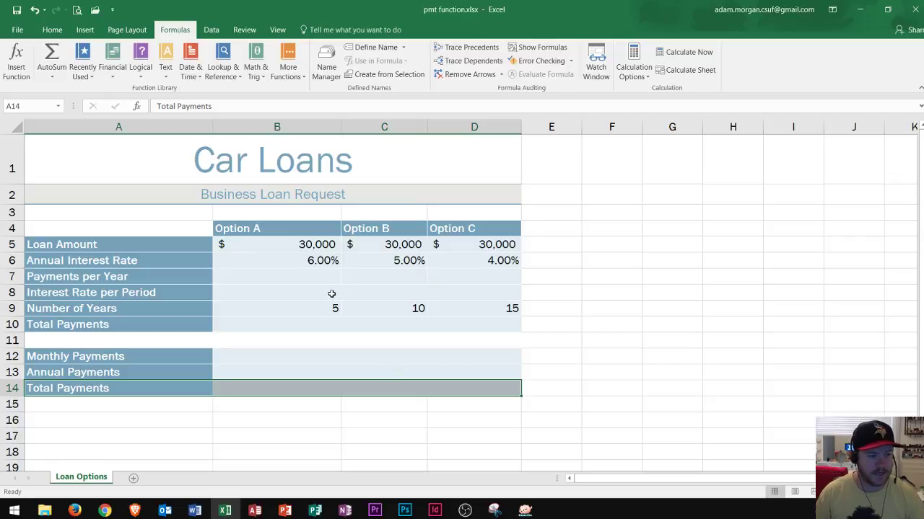
# Enter 12 as the payments per year for Options A, B and C in B7:D7.
pyautogui.click(242, 272)
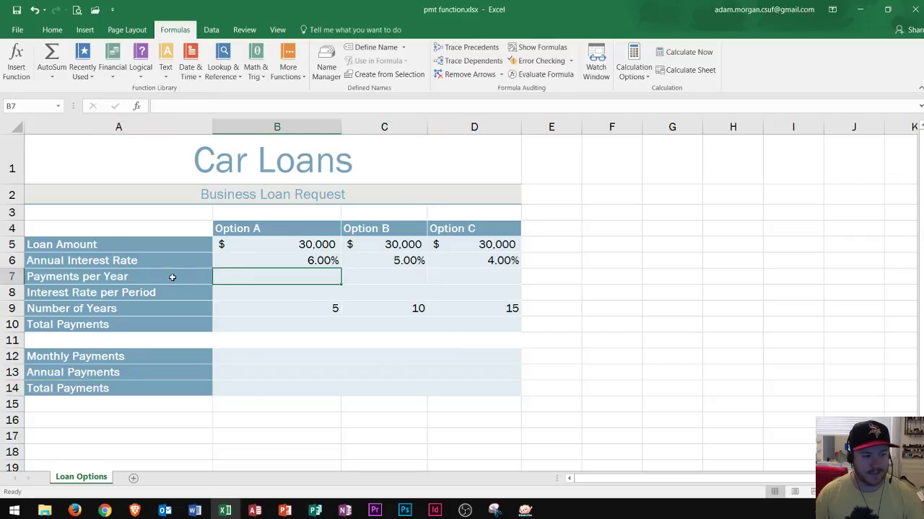
pyautogui.moveTo(58, 275); pyautogui.dragTo(435, 284)
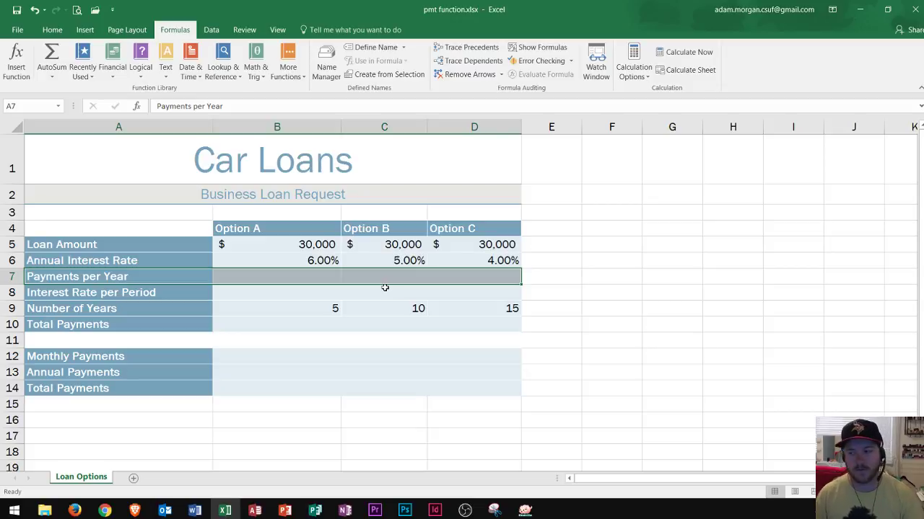
pyautogui.click(297, 278)
pyautogui.write('12')
pyautogui.press('Tab')
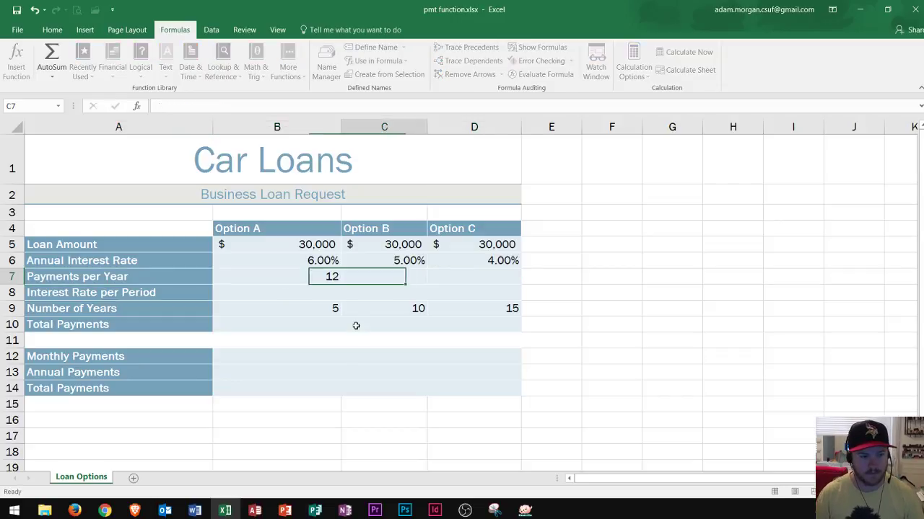
pyautogui.write('12')
pyautogui.press('Tab')
pyautogui.write('12')
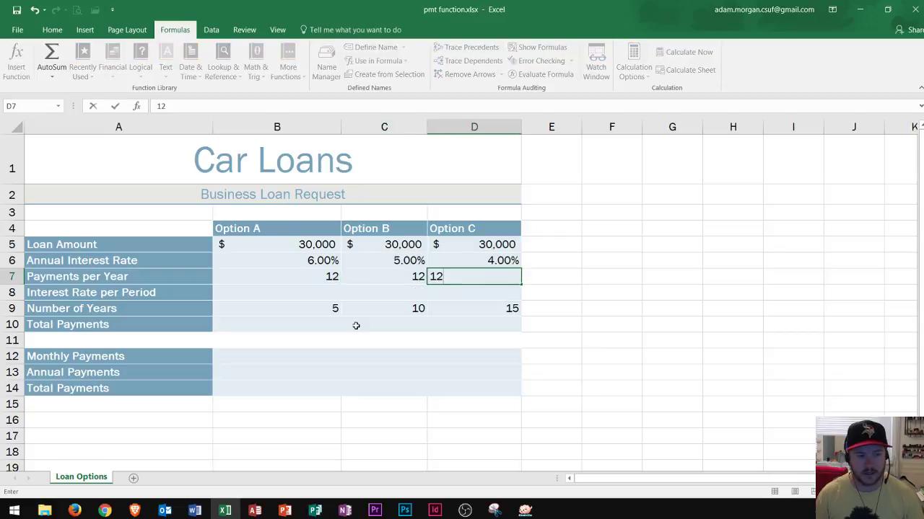
pyautogui.press('Tab')
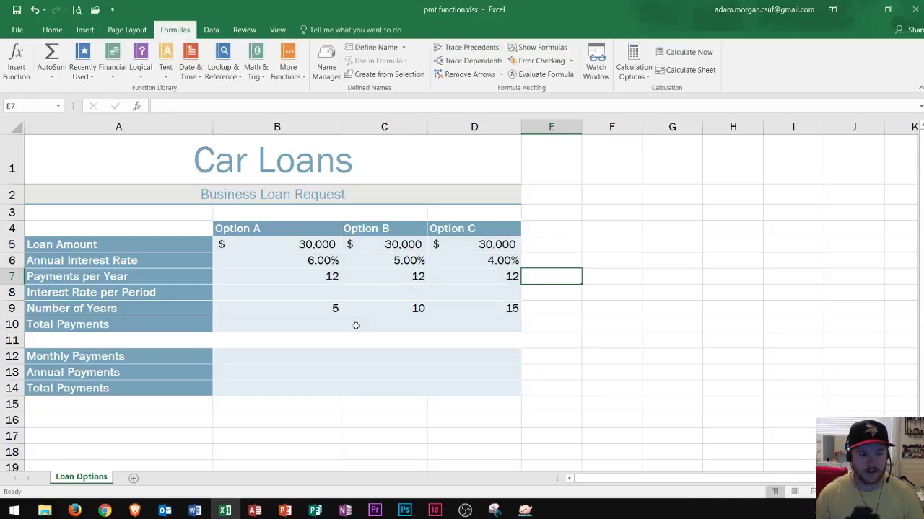
# Review the payments per year, Option A's terms, and the interest rate per period and annual interest rate rows.
pyautogui.click(322, 276)
pyautogui.moveTo(153, 272); pyautogui.dragTo(509, 277)
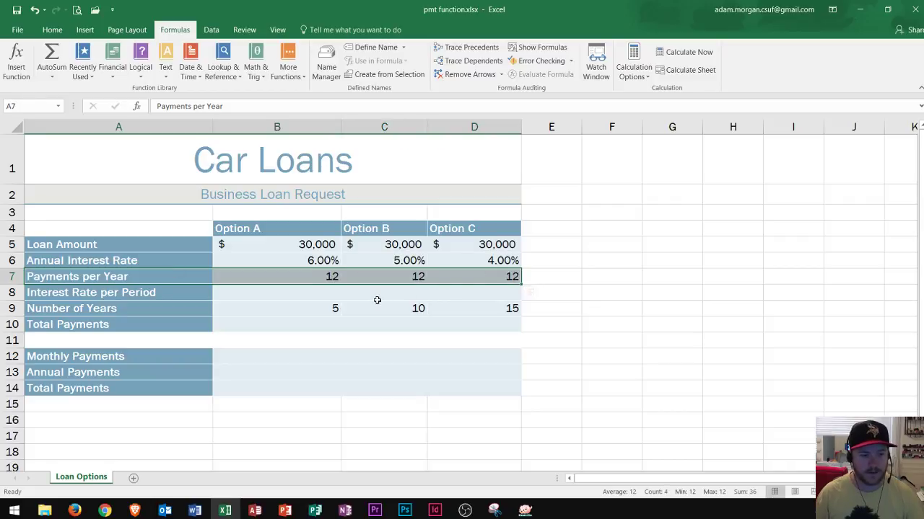
pyautogui.moveTo(320, 243); pyautogui.dragTo(322, 320)
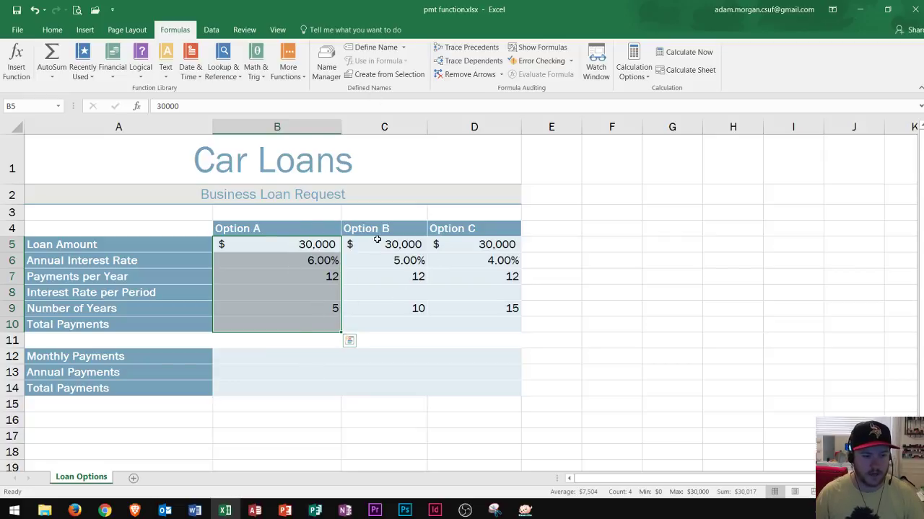
pyautogui.click(285, 296)
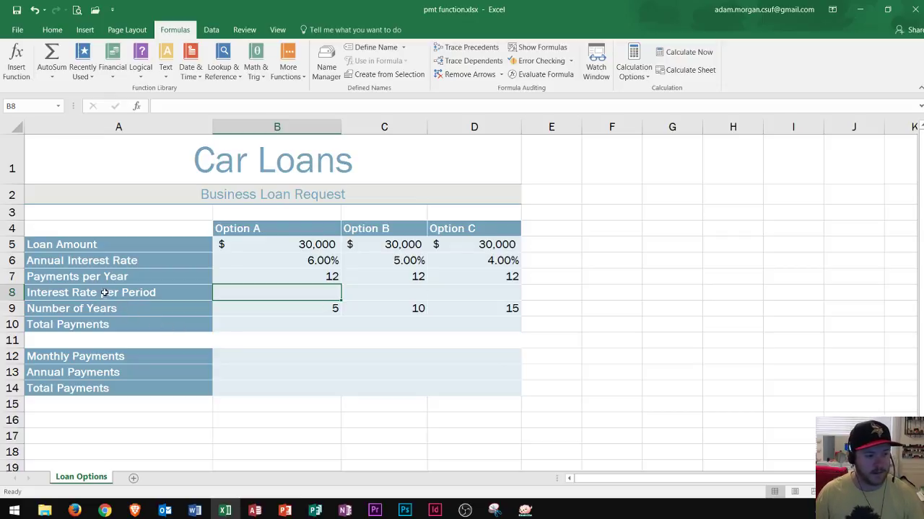
pyautogui.click(149, 292)
pyautogui.moveTo(149, 292); pyautogui.dragTo(485, 287)
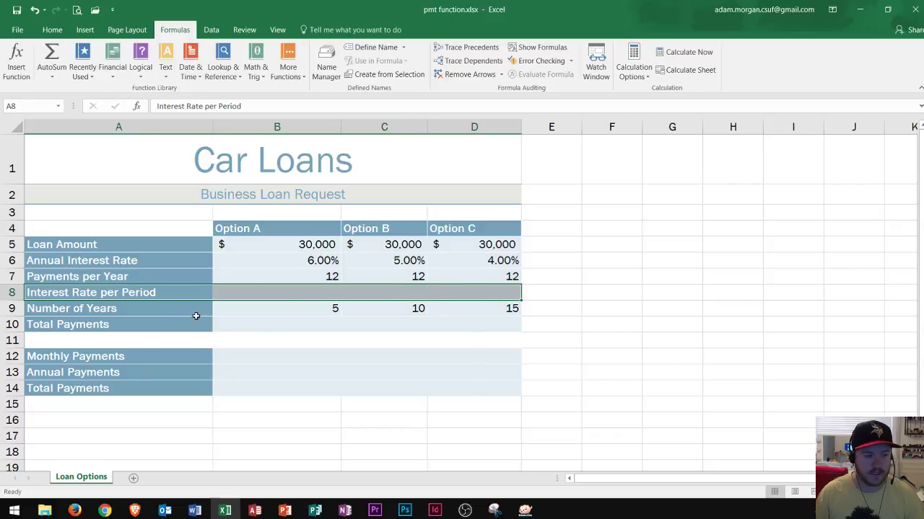
pyautogui.moveTo(112, 264); pyautogui.dragTo(492, 262)
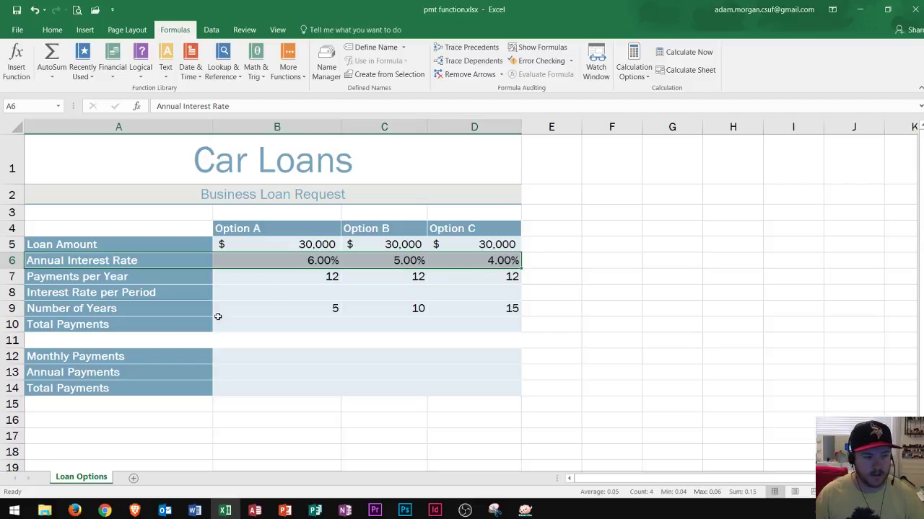
# Calculate Option A's interest rate per period in B8 by dividing the annual rate by payments per year with =B6/B7.
pyautogui.click(279, 291)
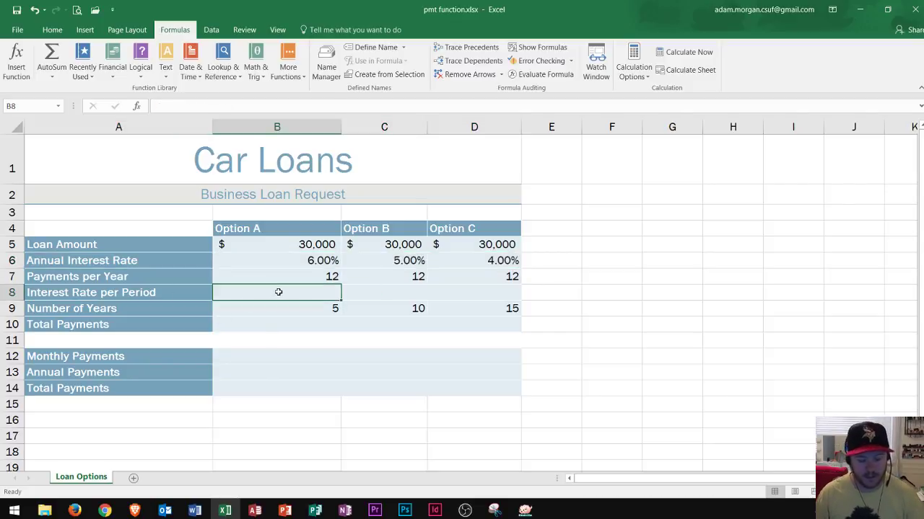
pyautogui.write('=')
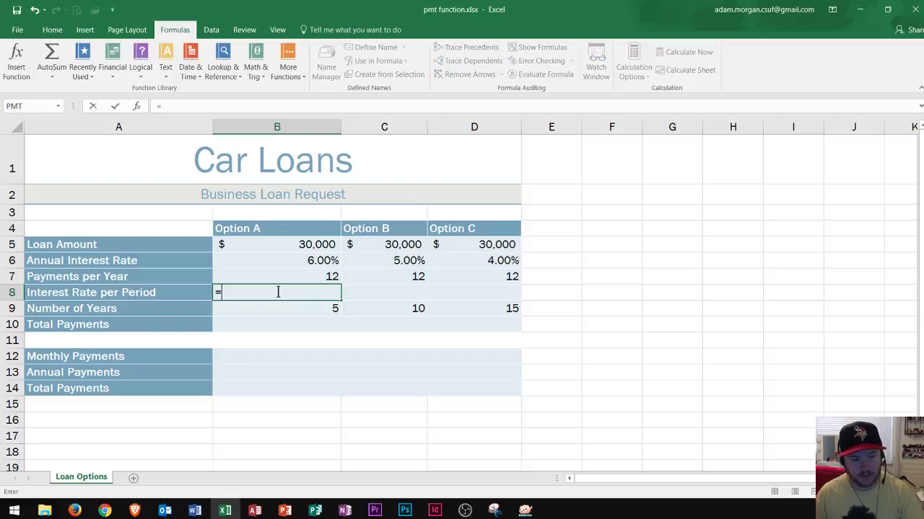
pyautogui.click(303, 261)
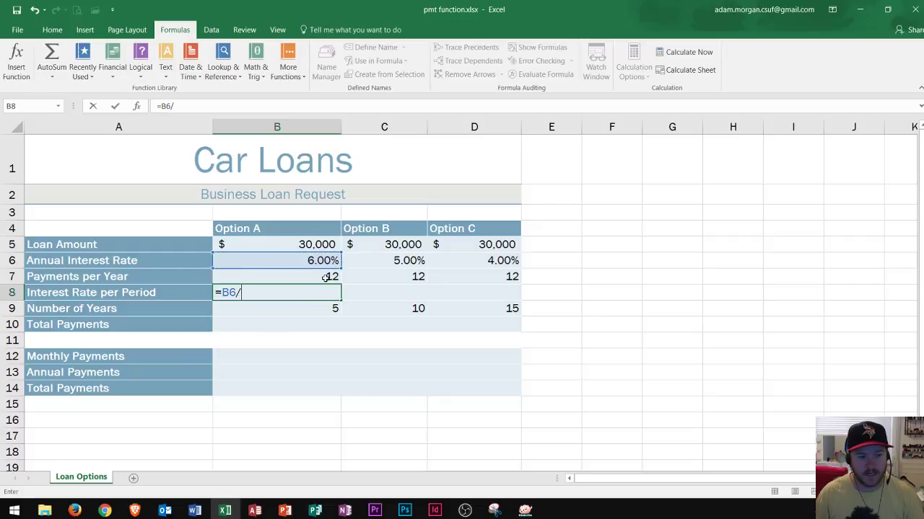
pyautogui.write('/')
pyautogui.click(326, 277)
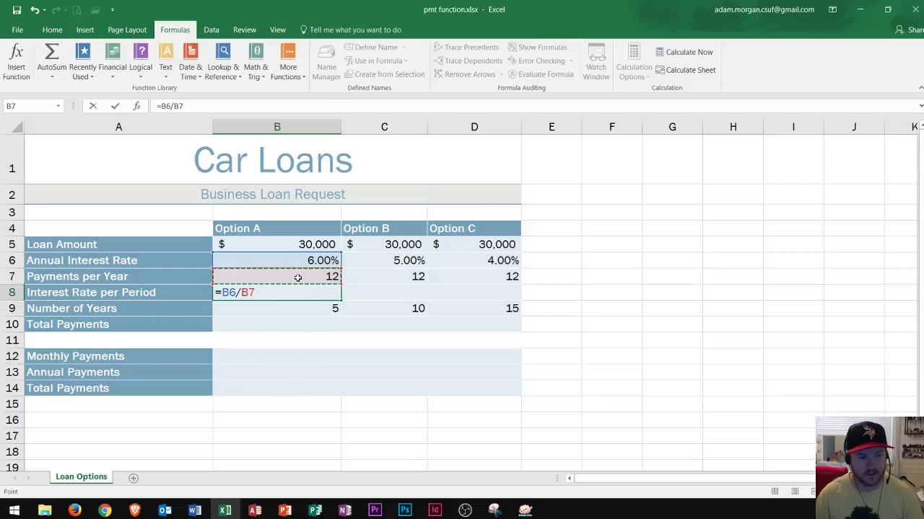
pyautogui.press('Tab')
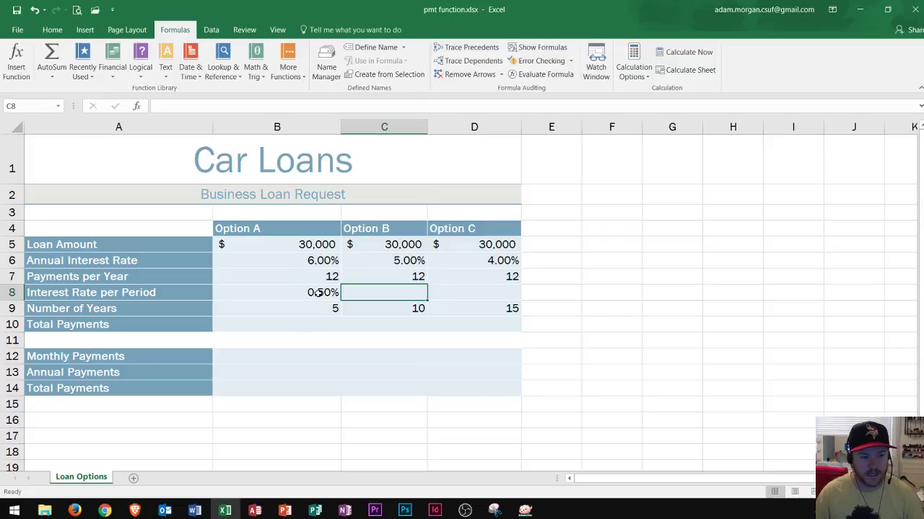
# Fill the interest rate per period formula from B8 across to C8 and D8 for Options B and C.
pyautogui.click(328, 294)
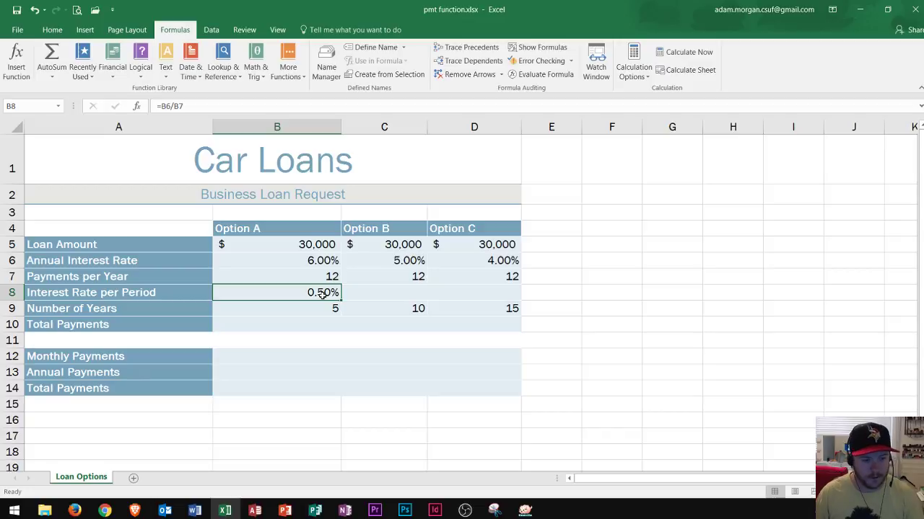
pyautogui.click(384, 289)
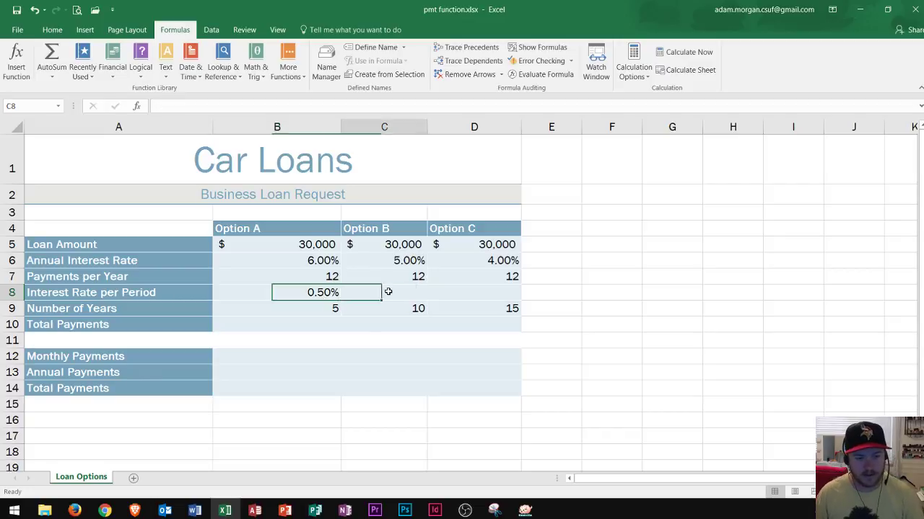
pyautogui.click(480, 291)
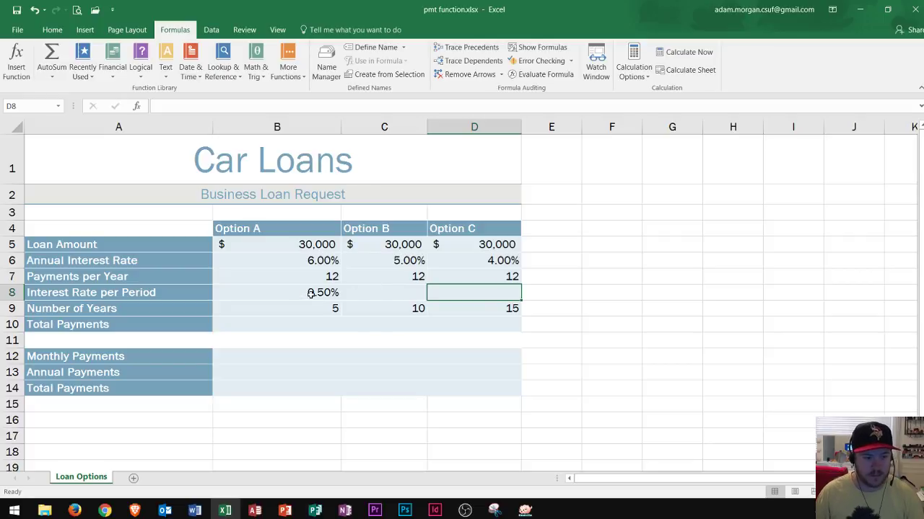
pyautogui.click(309, 293)
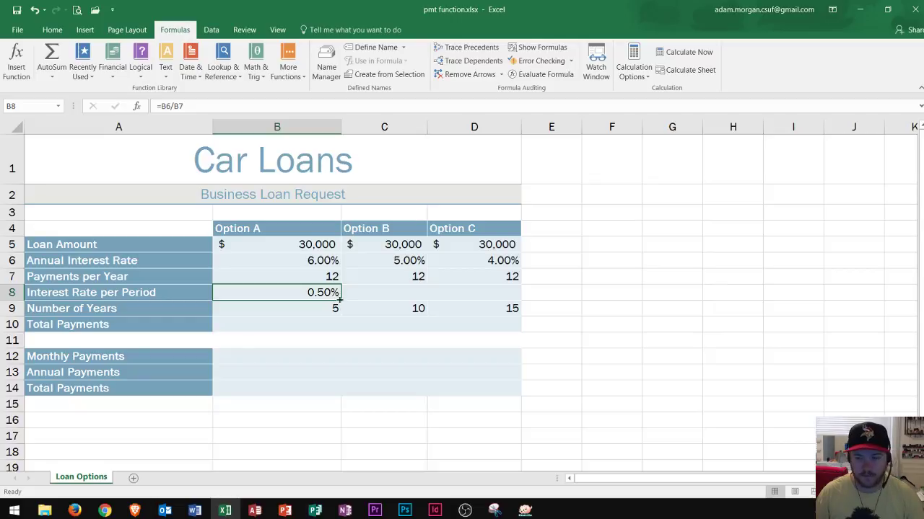
pyautogui.keyDown('ctrl'); pyautogui.scroll(2, 204, 299); pyautogui.keyUp('ctrl')
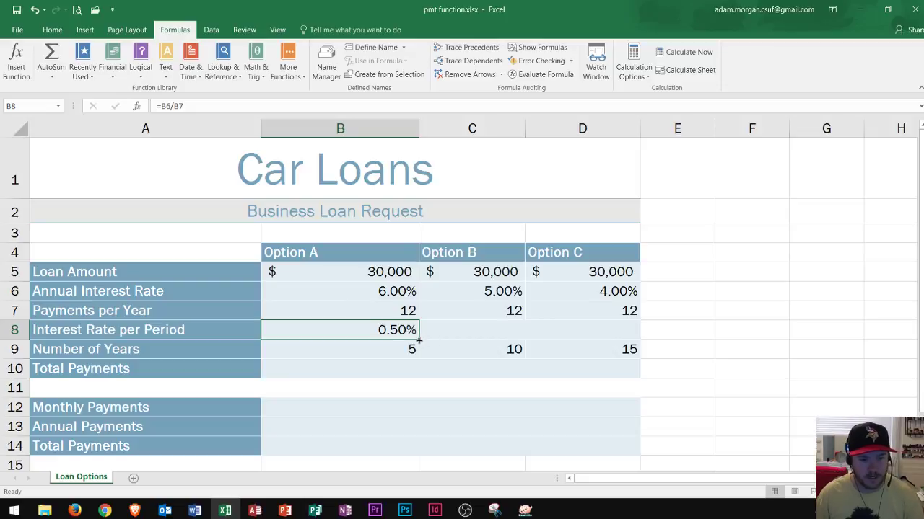
pyautogui.moveTo(418, 337); pyautogui.dragTo(518, 338)
pyautogui.moveTo(584, 336); pyautogui.dragTo(605, 336)
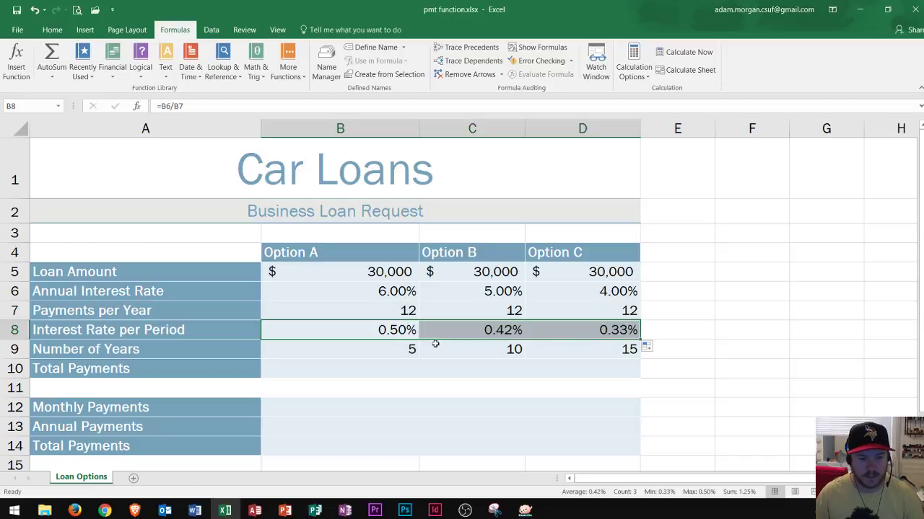
pyautogui.click(381, 329)
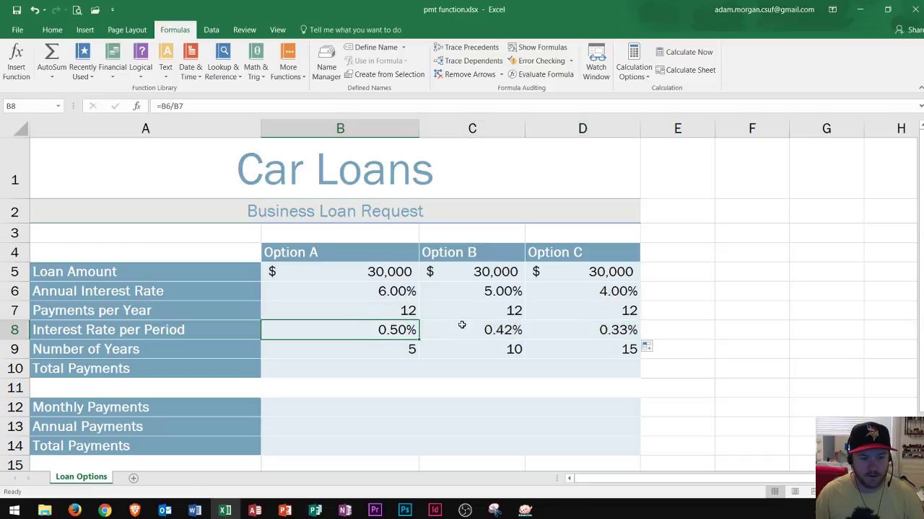
# Check the interest rate per period formulas in row 8 against the annual interest rates and payments per year.
pyautogui.click(505, 330)
pyautogui.click(613, 329)
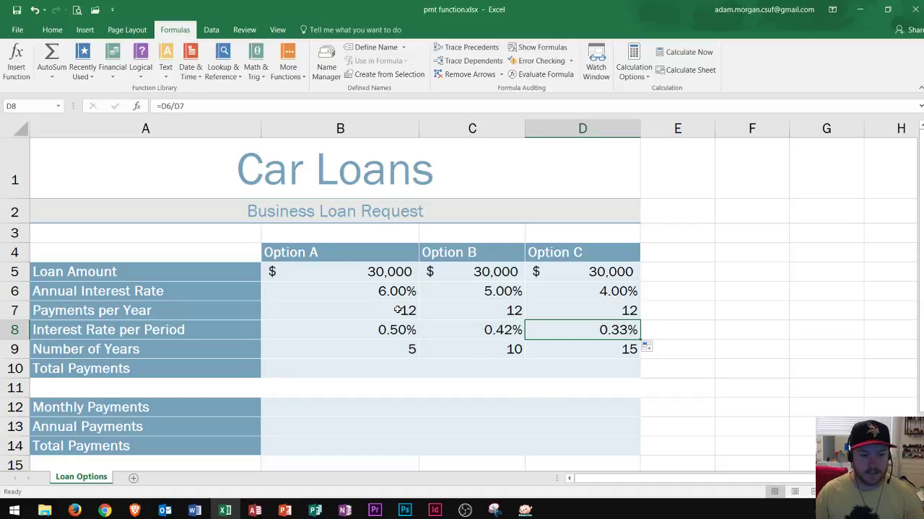
pyautogui.moveTo(382, 291); pyautogui.dragTo(559, 296)
pyautogui.moveTo(389, 329); pyautogui.dragTo(554, 332)
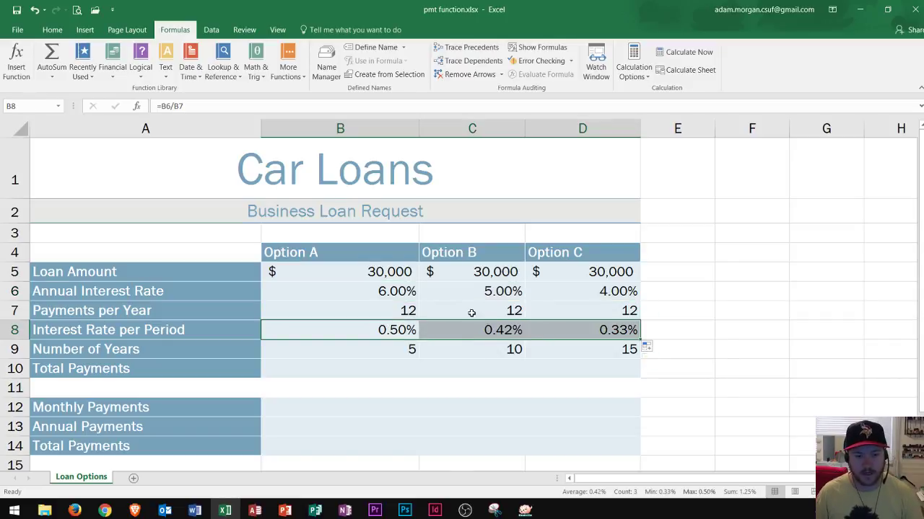
pyautogui.click(382, 289)
pyautogui.click(381, 309)
pyautogui.click(378, 331)
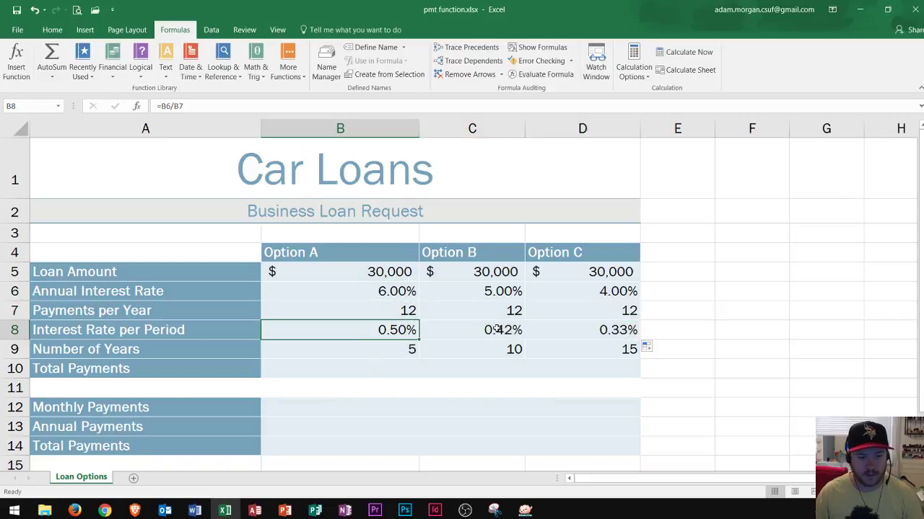
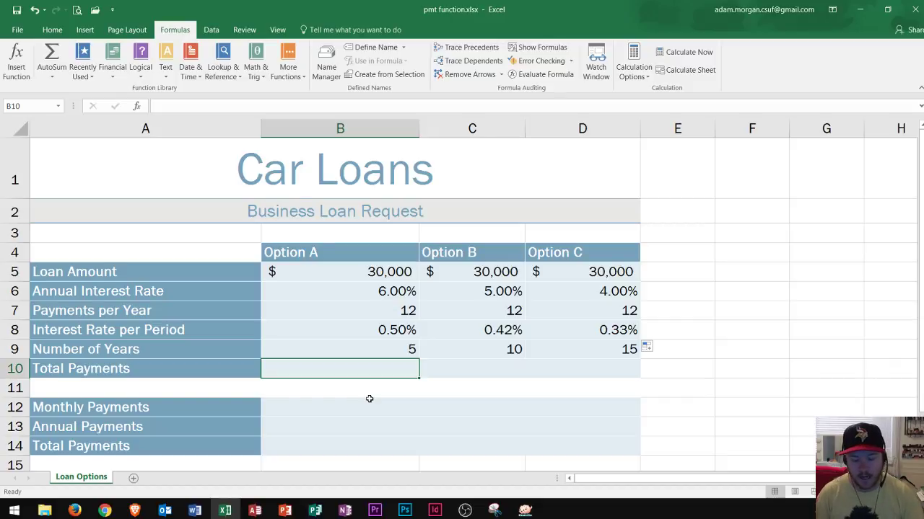
# Calculate Option A's total number of payments in B10 by multiplying payments per year by number of years with =B7*B9.
pyautogui.write('=')
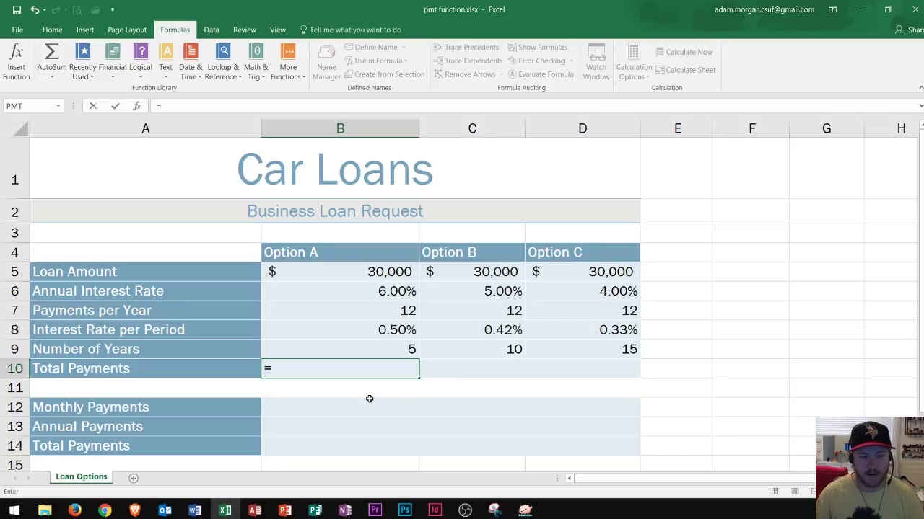
pyautogui.click(290, 311)
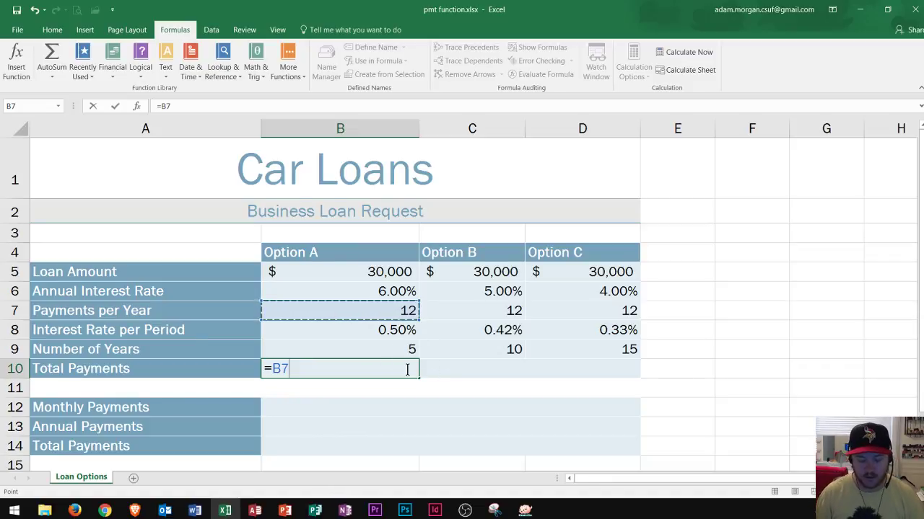
pyautogui.write('*')
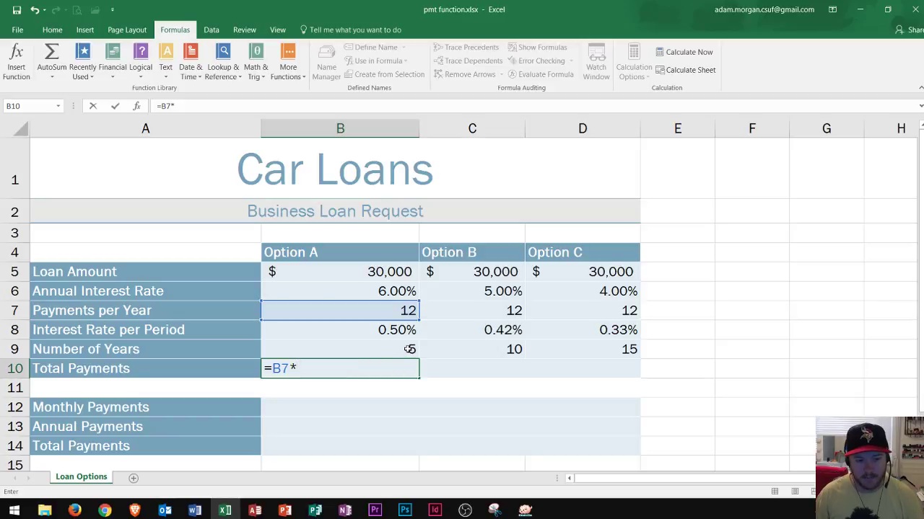
pyautogui.click(408, 350)
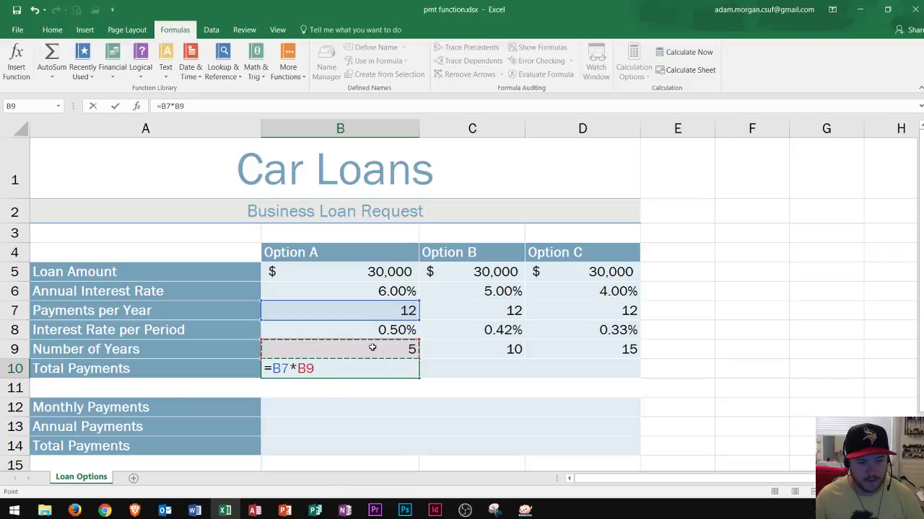
pyautogui.press('Tab')
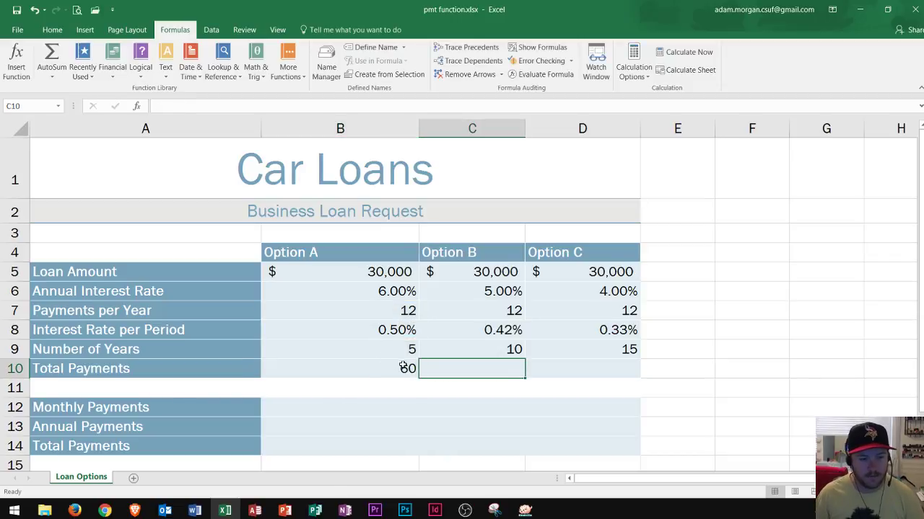
# Fill the total payments formula from B10 across to C10 and D10 for Options B and C.
pyautogui.click(402, 368)
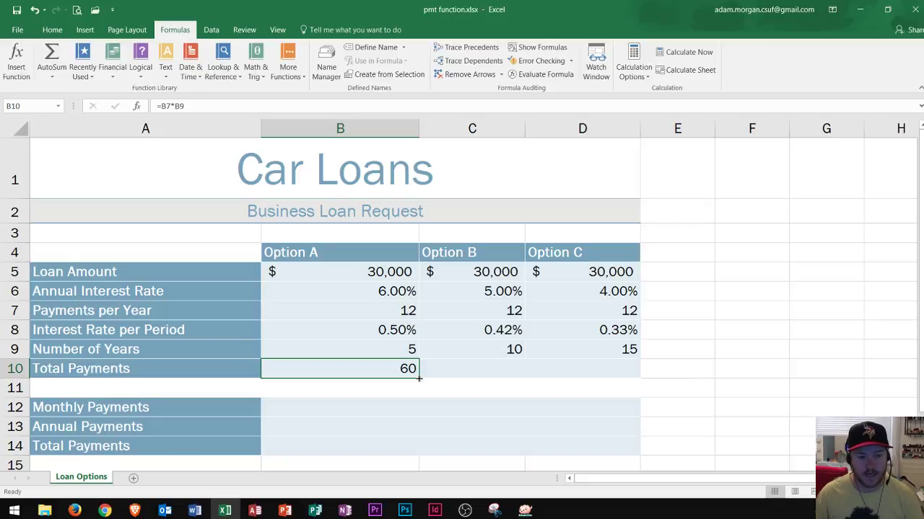
pyautogui.moveTo(418, 378); pyautogui.dragTo(626, 378)
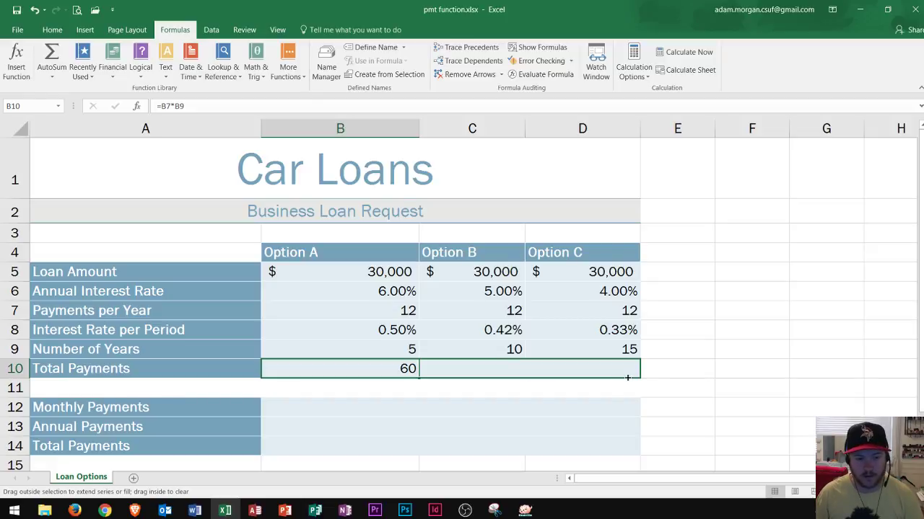
pyautogui.moveTo(627, 377); pyautogui.dragTo(627, 378)
# Check the total payments formulas for Options B and C against their payments per year and number of years.
pyautogui.click(493, 371)
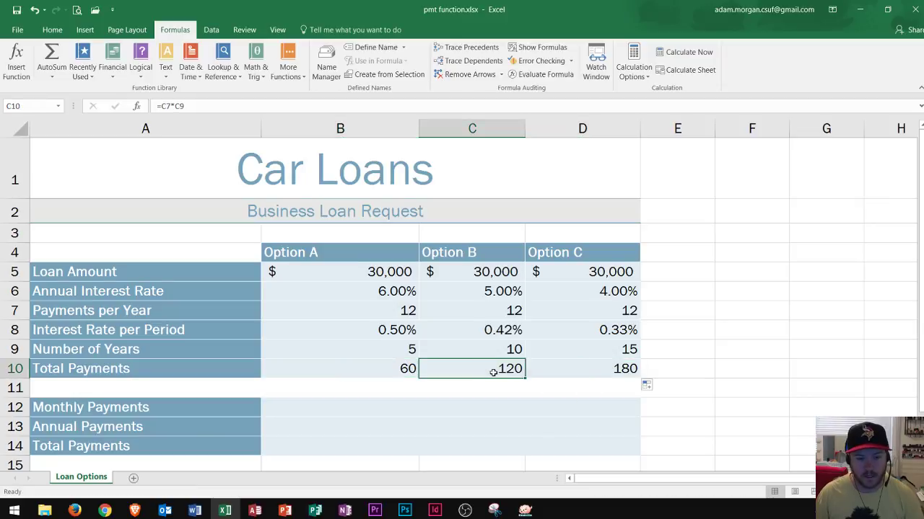
pyautogui.click(593, 371)
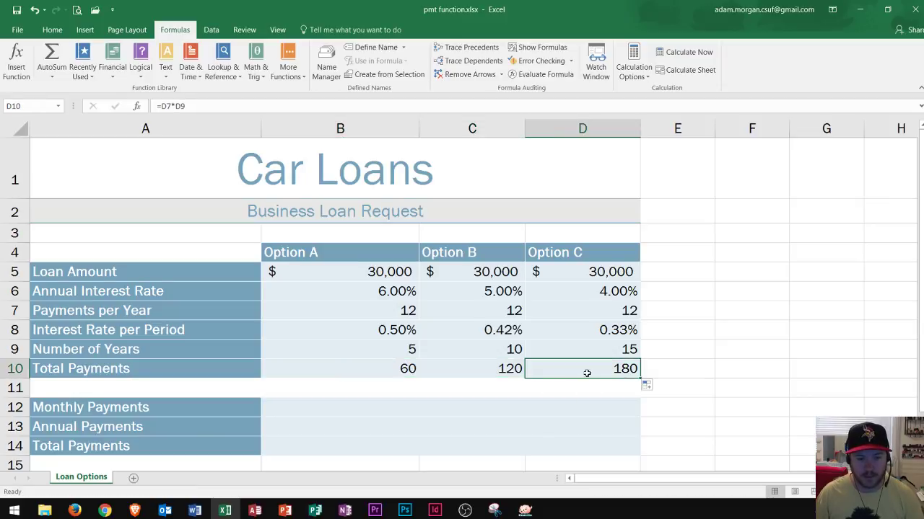
pyautogui.click(506, 374)
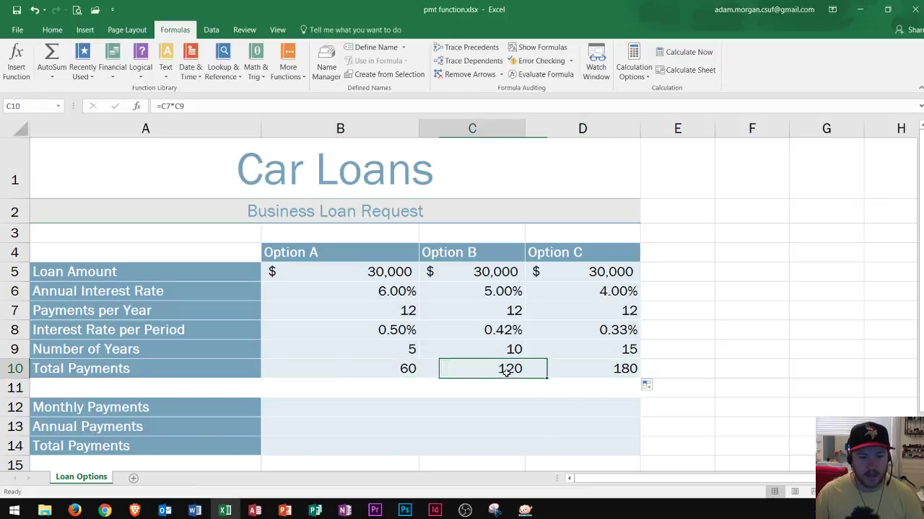
pyautogui.click(502, 310)
pyautogui.click(516, 347)
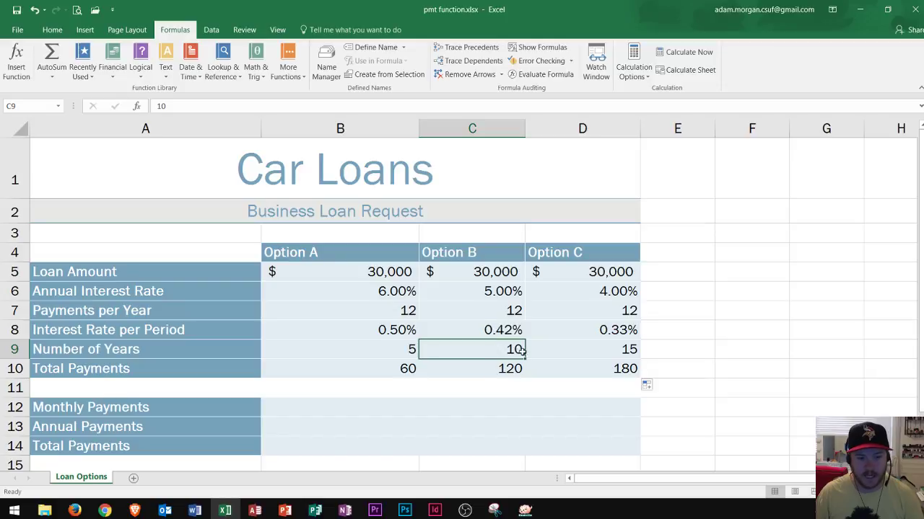
pyautogui.click(625, 352)
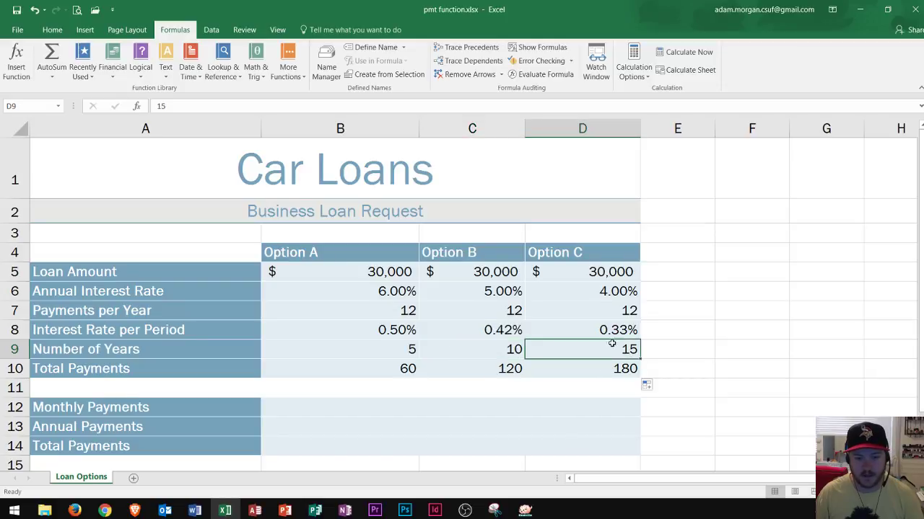
pyautogui.click(619, 369)
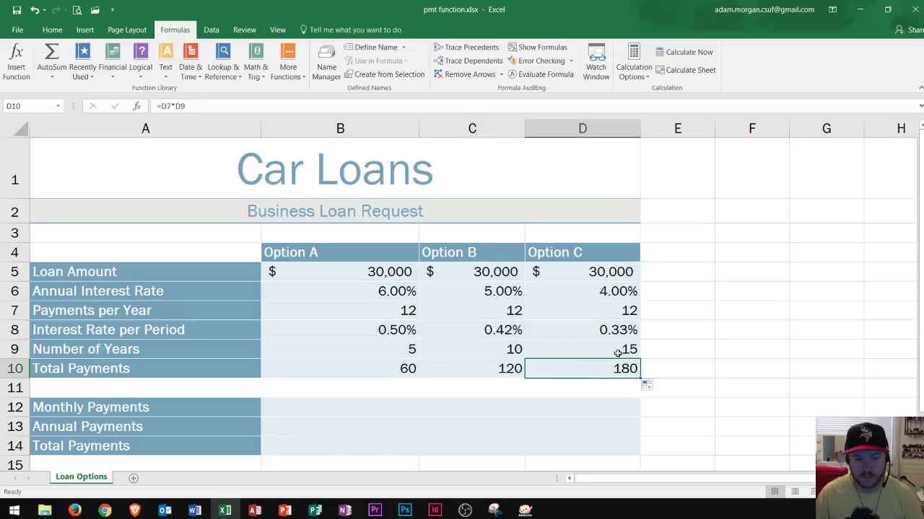
pyautogui.click(510, 369)
pyautogui.click(593, 368)
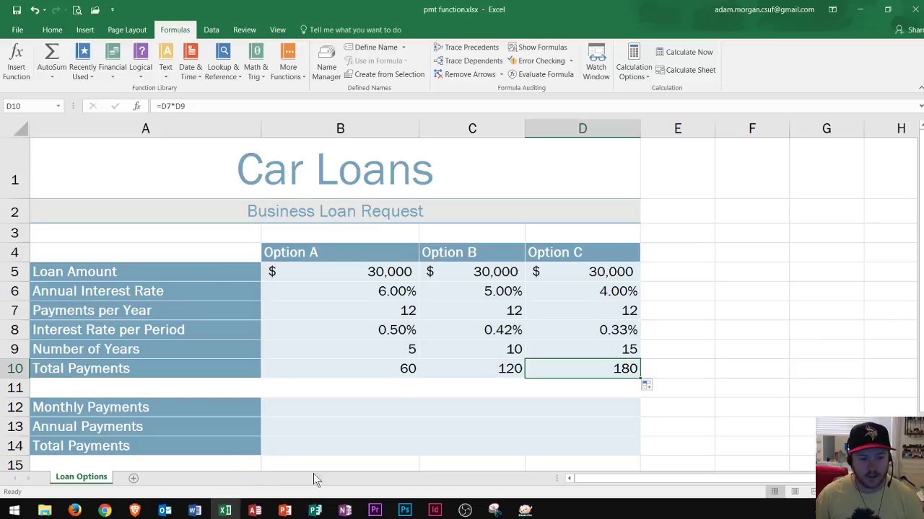
# Insert the financial function PMT in B12 for Option A's monthly payment, keeping column B's loan figures unobstructed.
pyautogui.click(337, 407)
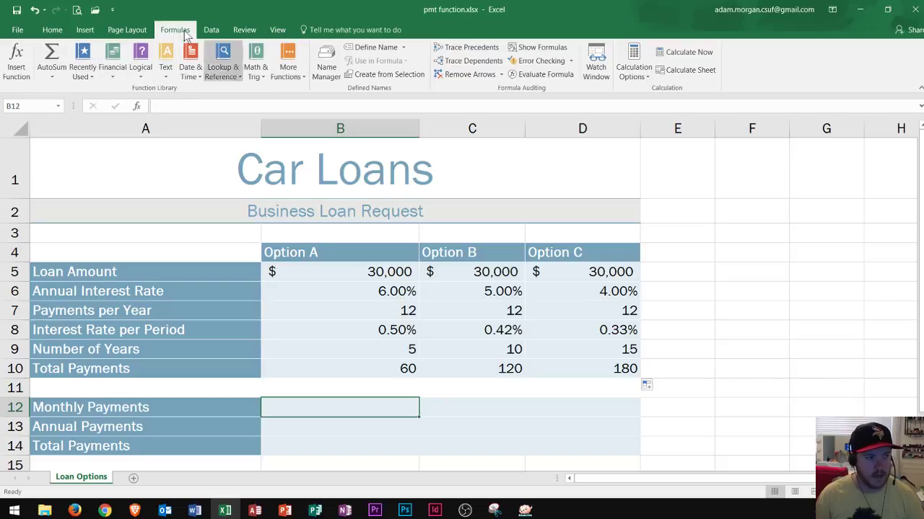
pyautogui.click(115, 71)
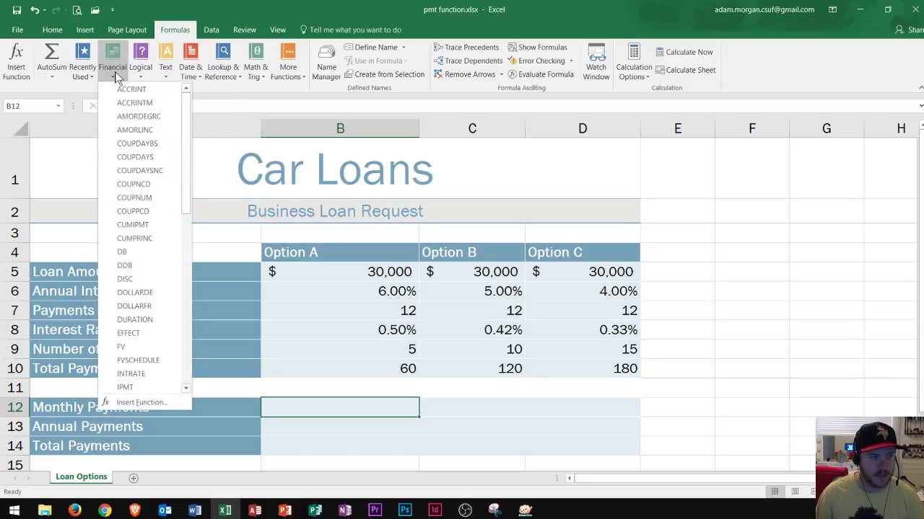
pyautogui.scroll(-6, 147, 241)
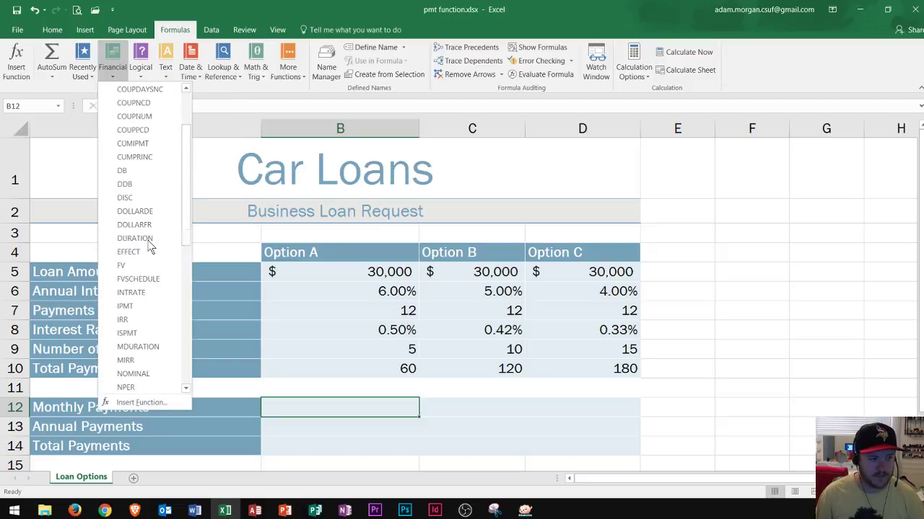
pyautogui.scroll(-1, 147, 240)
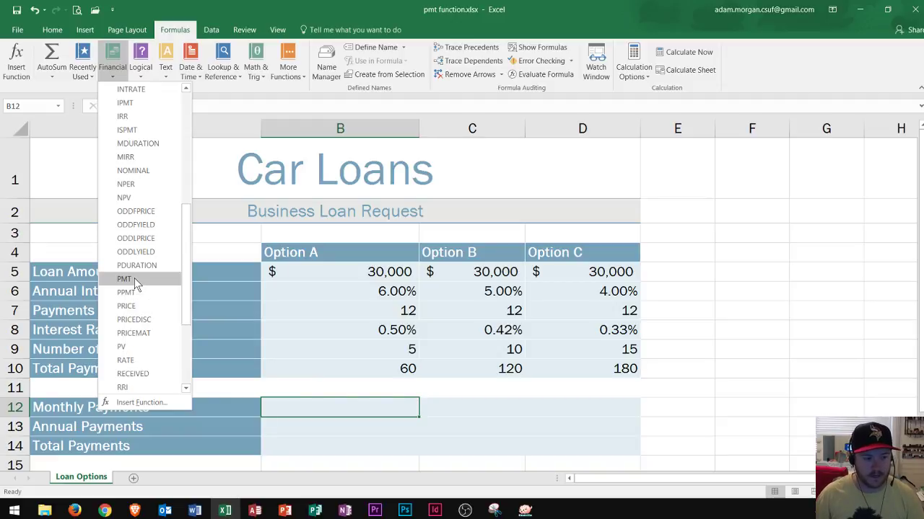
pyautogui.click(135, 279)
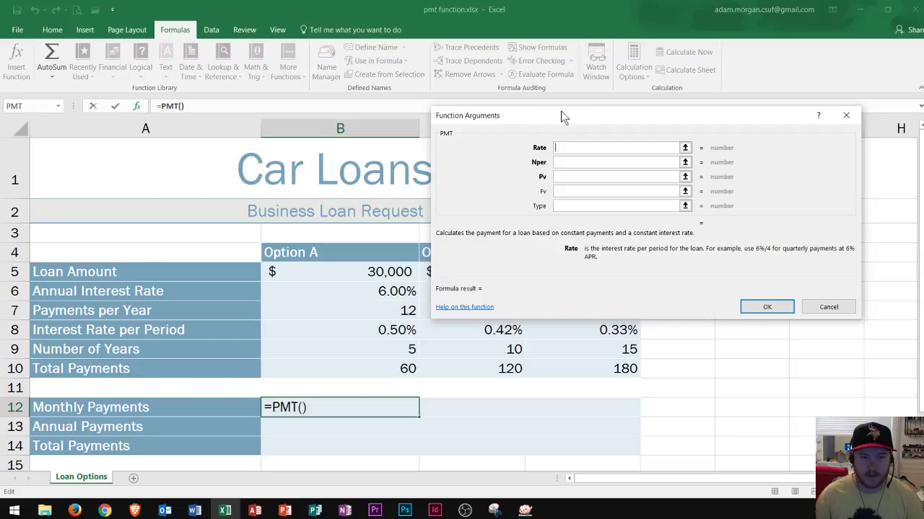
pyautogui.moveTo(563, 117); pyautogui.dragTo(608, 159)
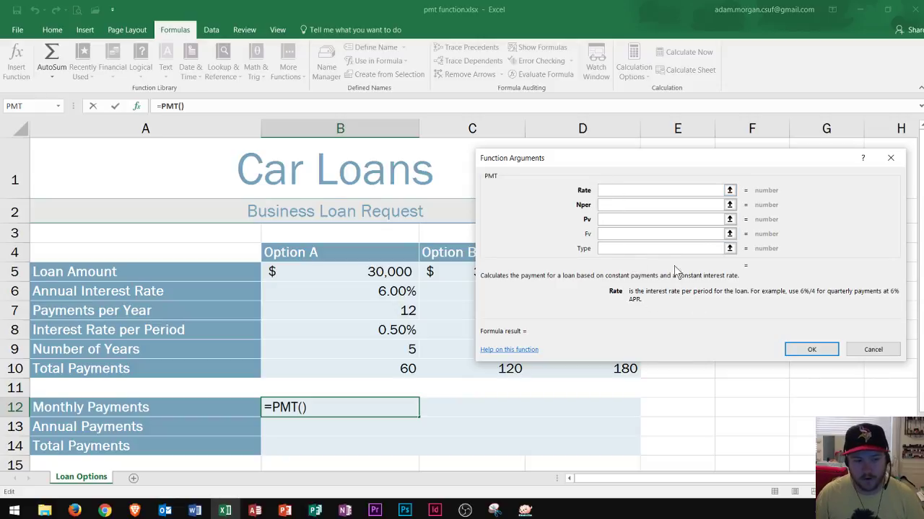
# Set the PMT function's Rate argument to B8 and its Nper argument to B10.
pyautogui.press('Tab')
pyautogui.click(605, 190)
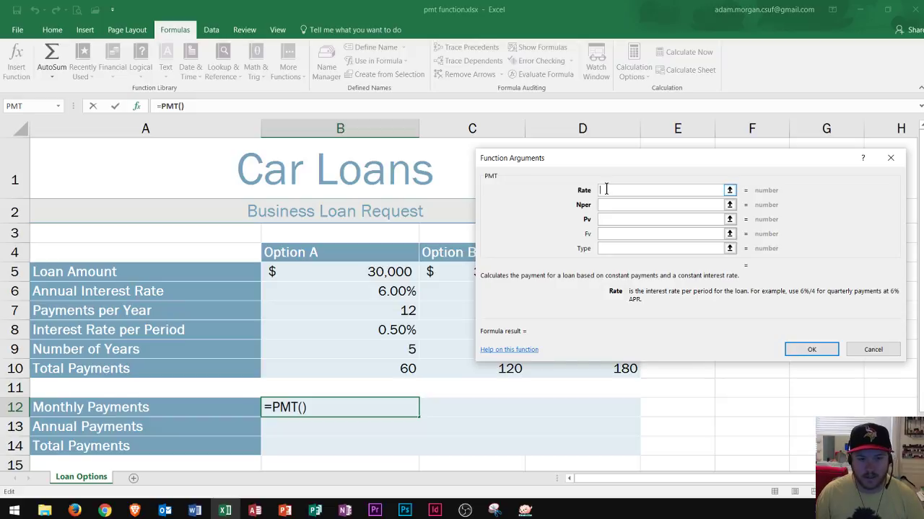
pyautogui.click(372, 330)
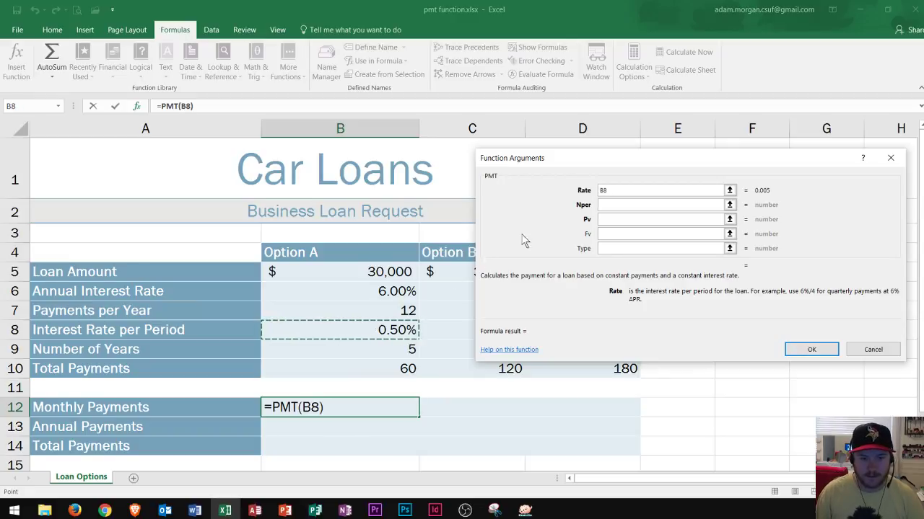
pyautogui.click(607, 204)
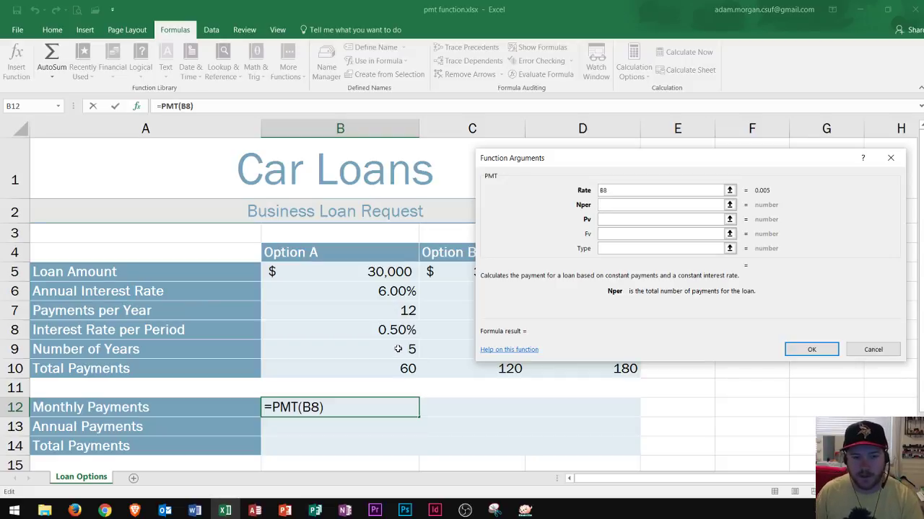
pyautogui.click(606, 219)
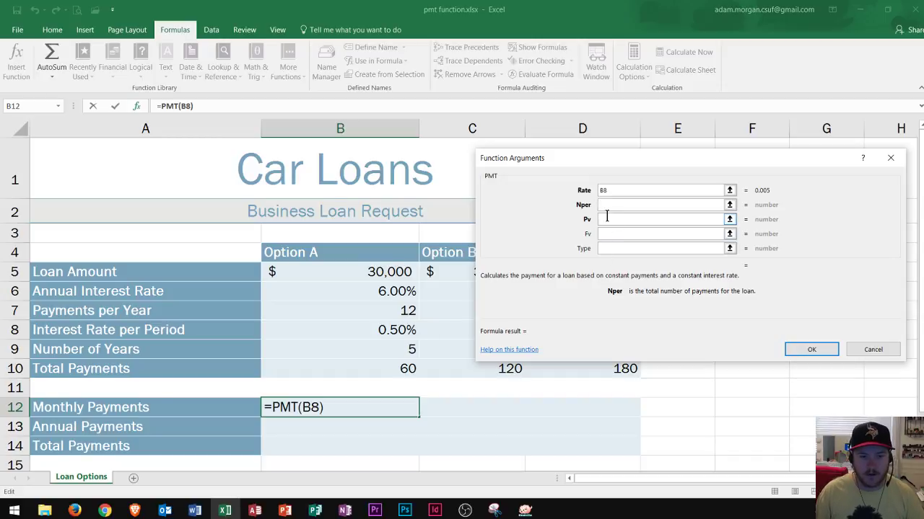
pyautogui.click(607, 205)
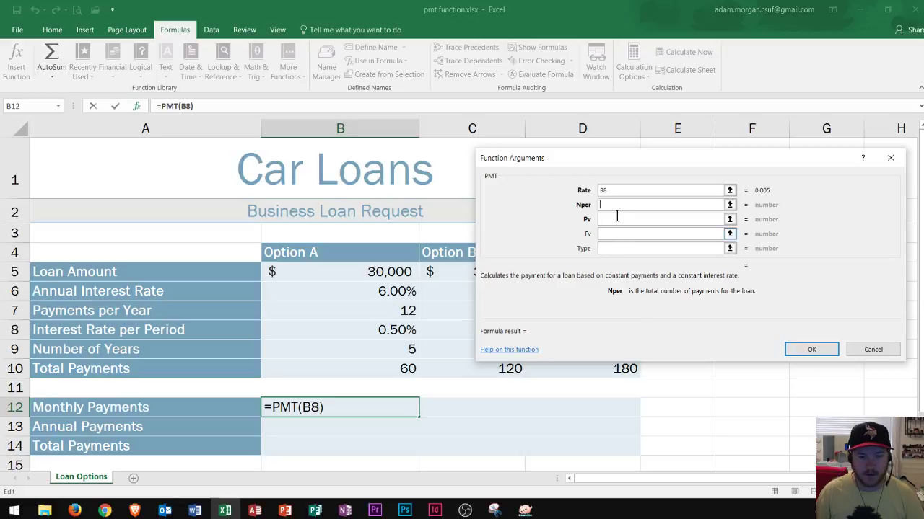
pyautogui.click(390, 370)
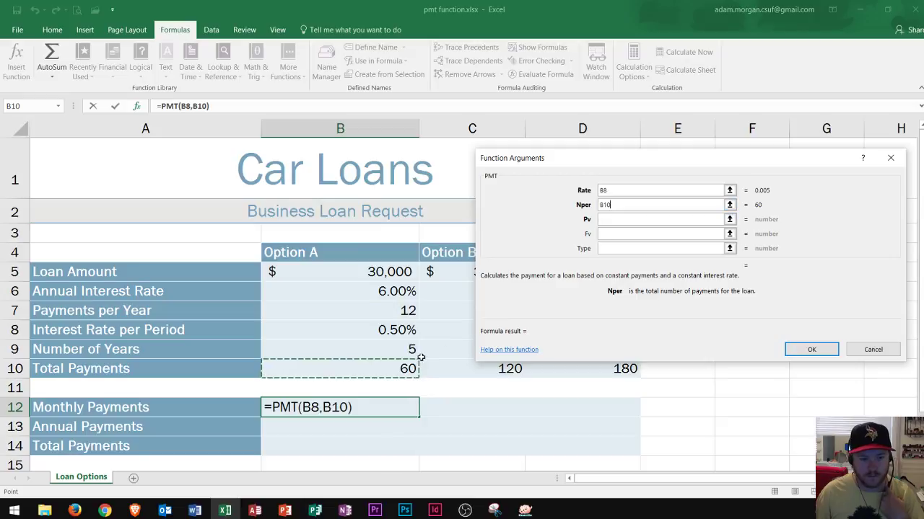
# Set the PMT function's Pv argument to the loan amount in B5 and complete the formula.
pyautogui.click(608, 219)
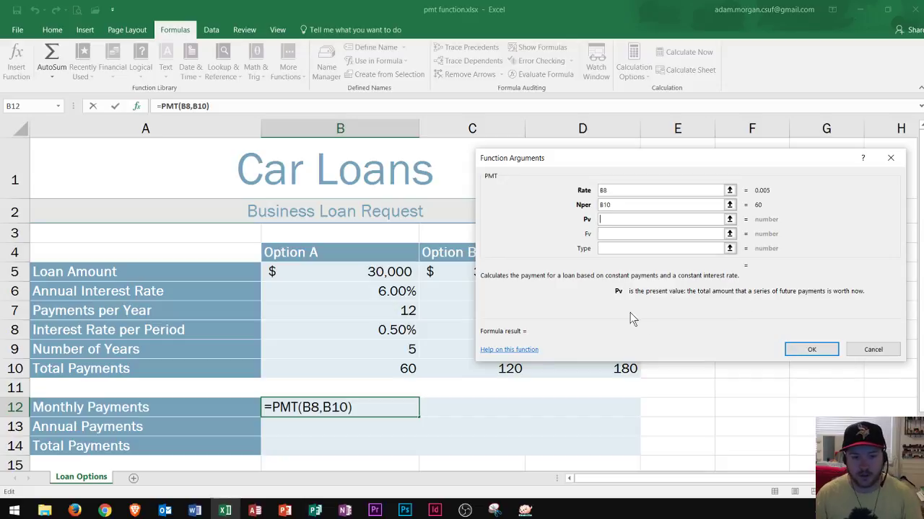
pyautogui.click(370, 271)
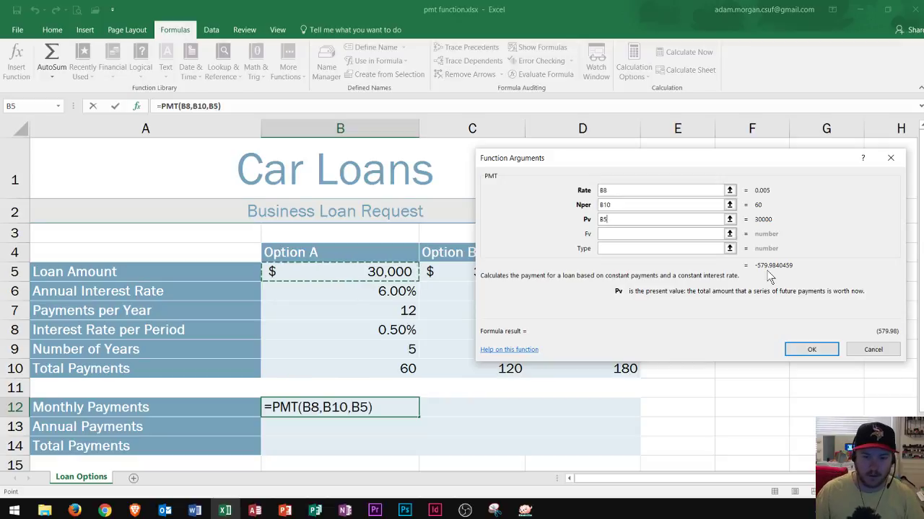
pyautogui.click(812, 350)
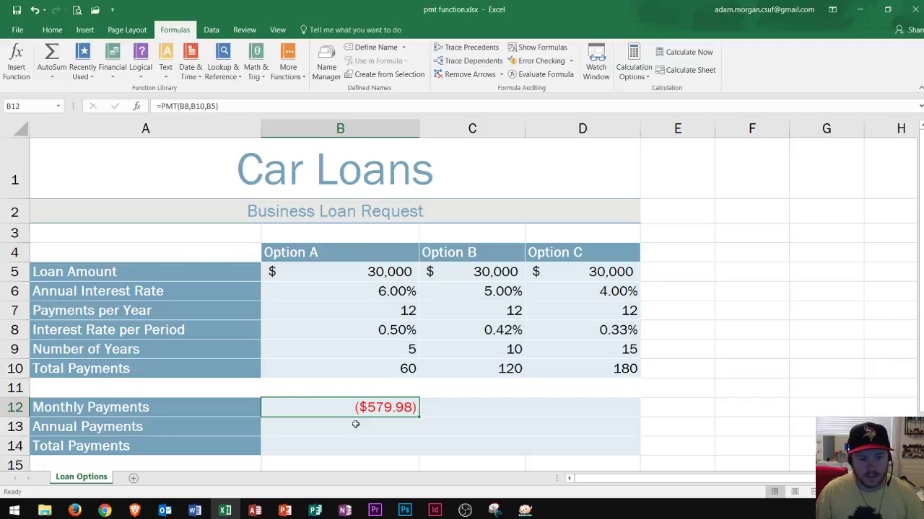
# Put a minus sign before PMT in B12 so the formula reads =-PMT(B8,B10,B5).
pyautogui.click(163, 107)
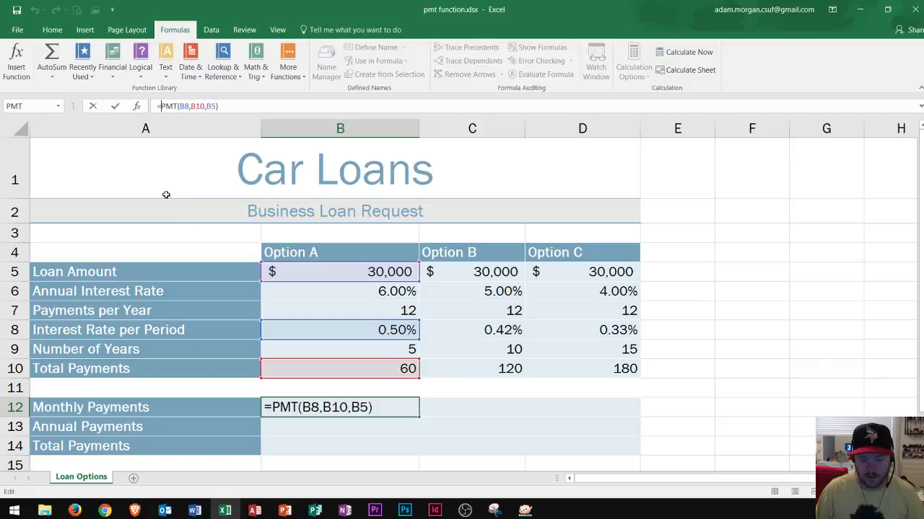
pyautogui.write('-')
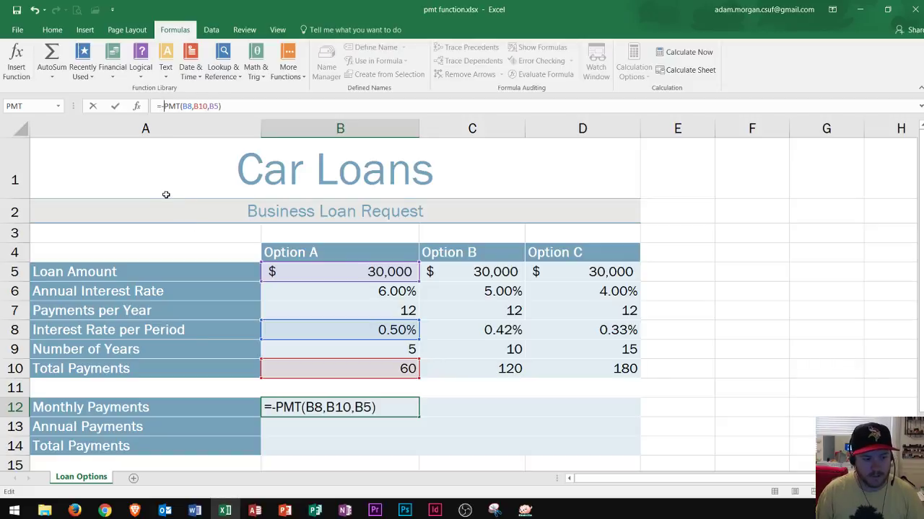
pyautogui.press('Return')
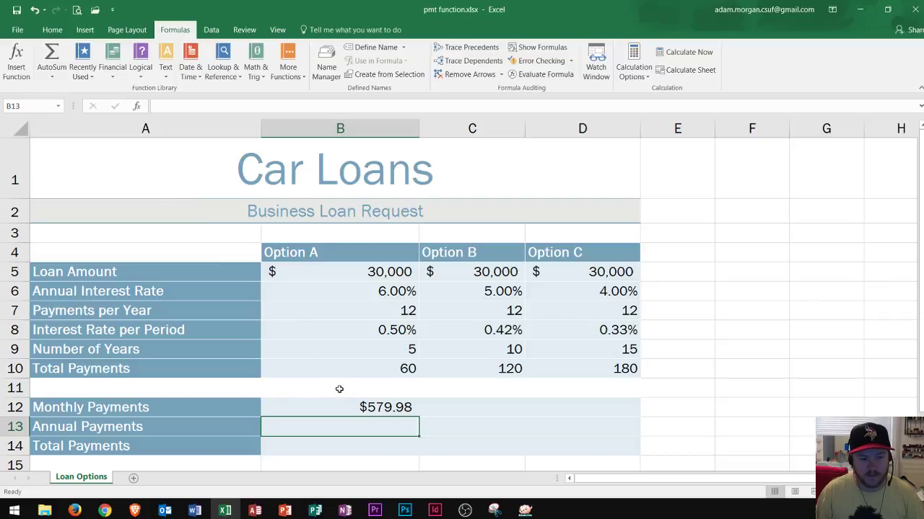
# Copy the monthly payment formula from B12 across to C12:D12 and check each option's cell references.
pyautogui.click(379, 409)
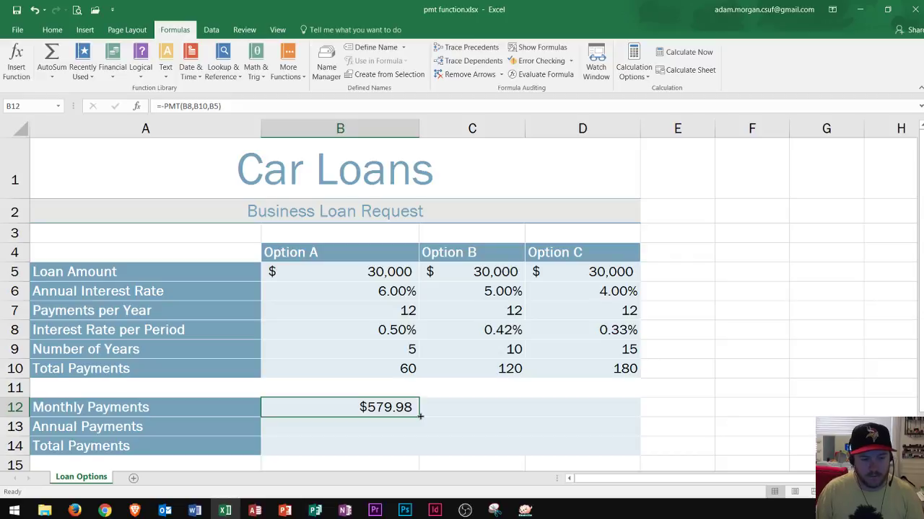
pyautogui.moveTo(419, 416); pyautogui.dragTo(611, 412)
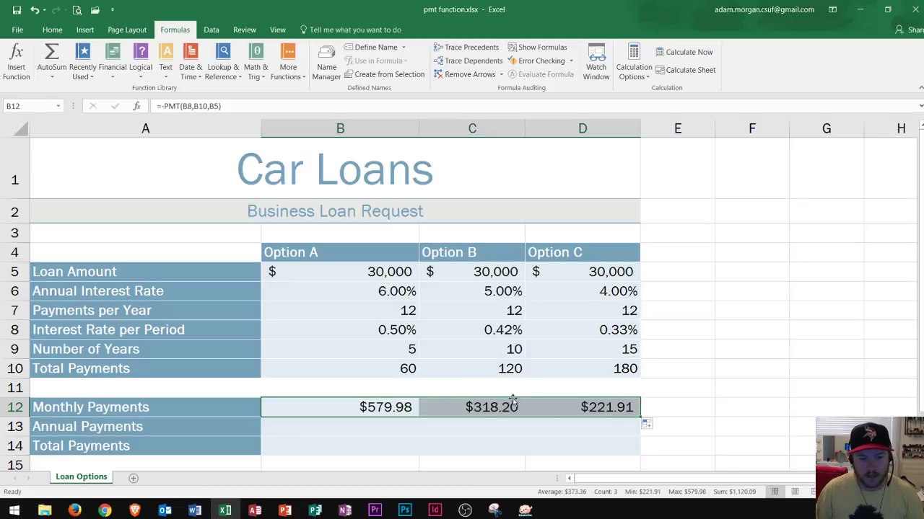
pyautogui.click(379, 409)
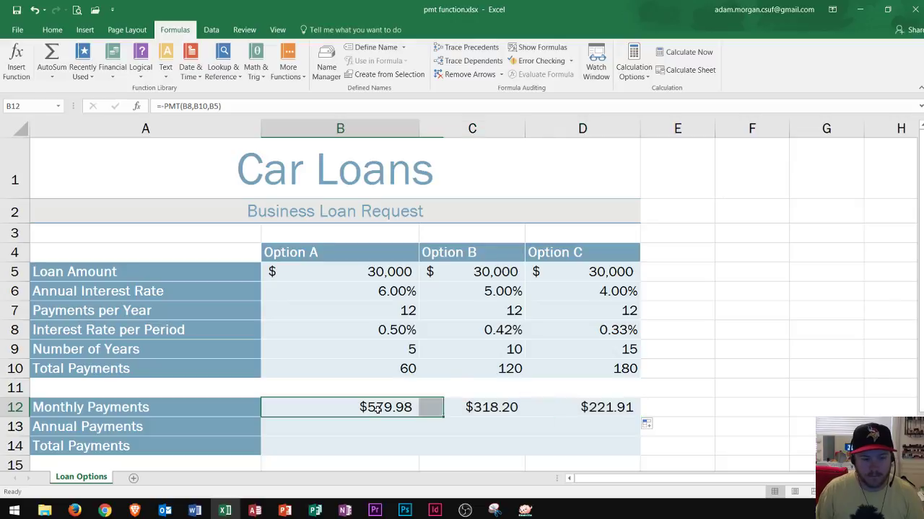
pyautogui.click(485, 407)
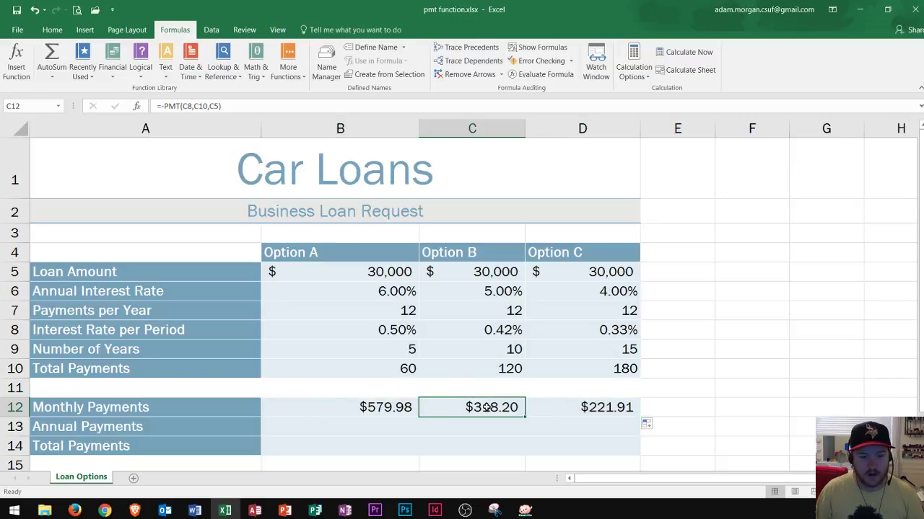
pyautogui.click(599, 408)
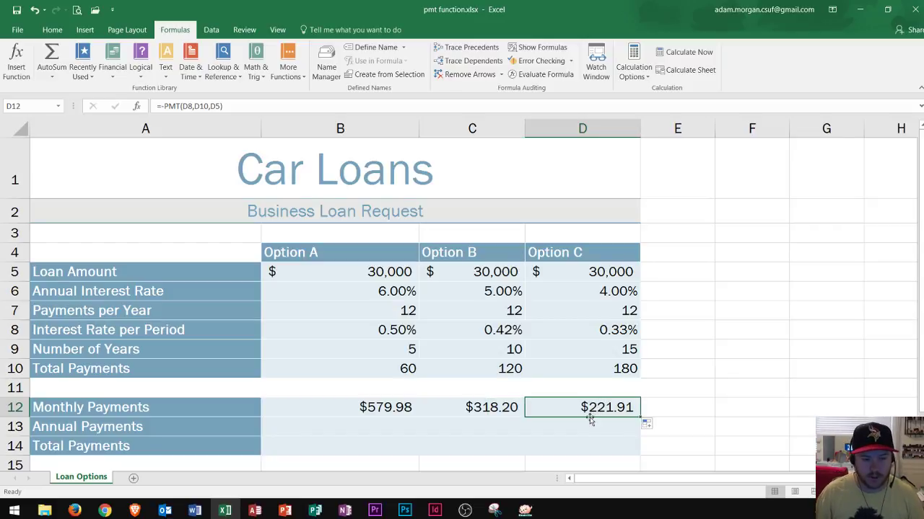
# Calculate Option A's annual payments in B13 with the formula =B12*12.
pyautogui.click(361, 424)
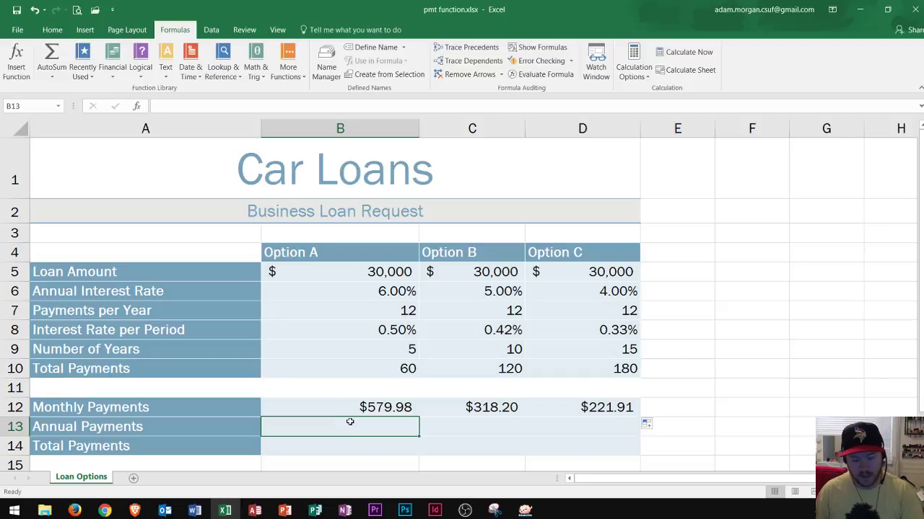
pyautogui.write('=')
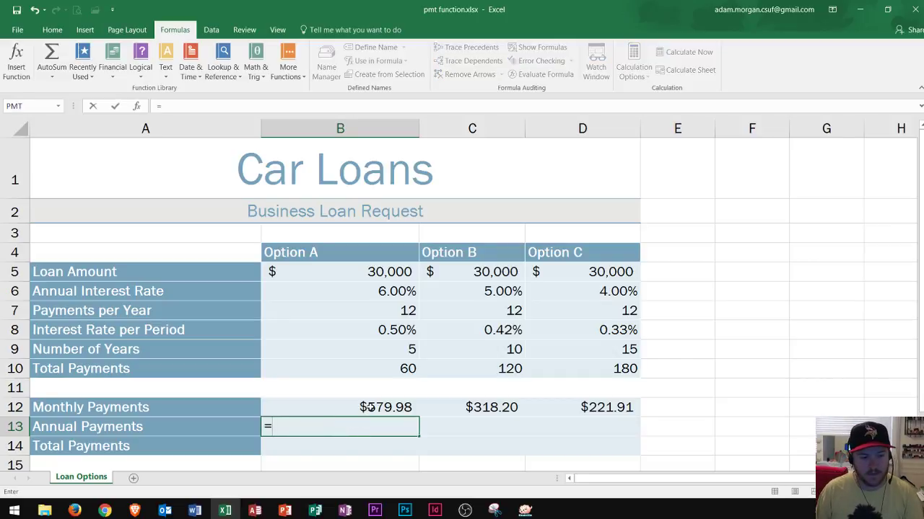
pyautogui.click(368, 408)
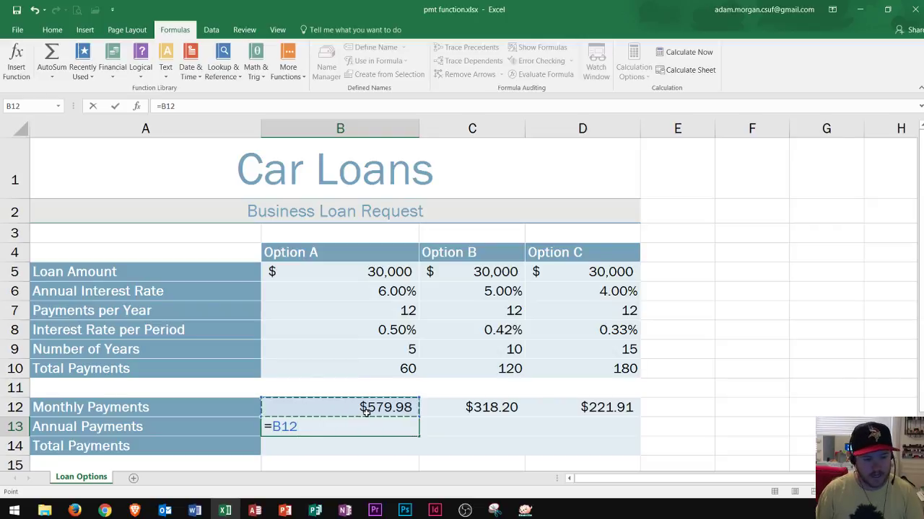
pyautogui.write('*12')
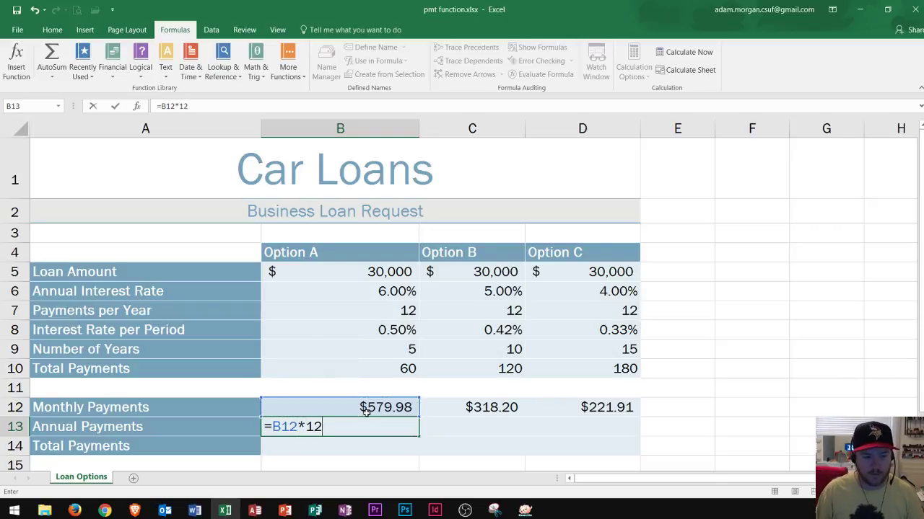
pyautogui.press('Tab')
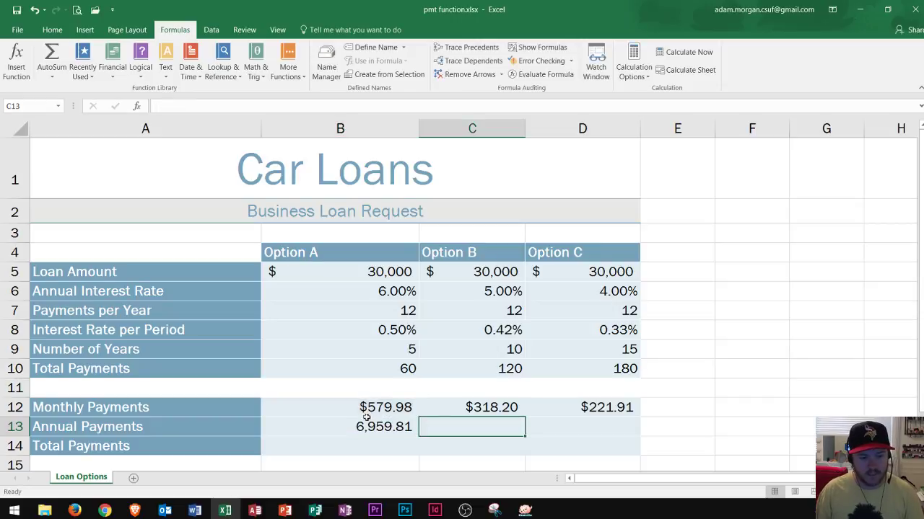
# Copy the annual payments formula from B13 across to C13:D13 and check the formulas for all three options.
pyautogui.click(370, 427)
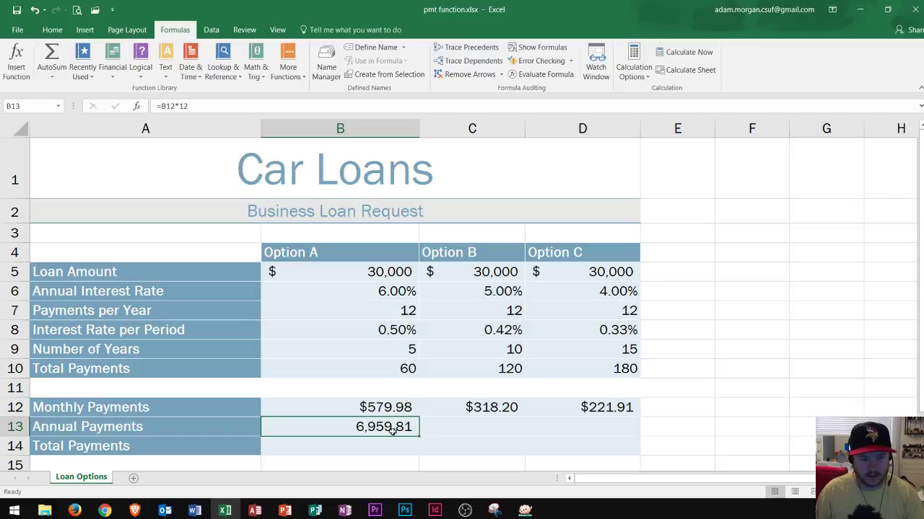
pyautogui.moveTo(418, 435); pyautogui.dragTo(509, 433)
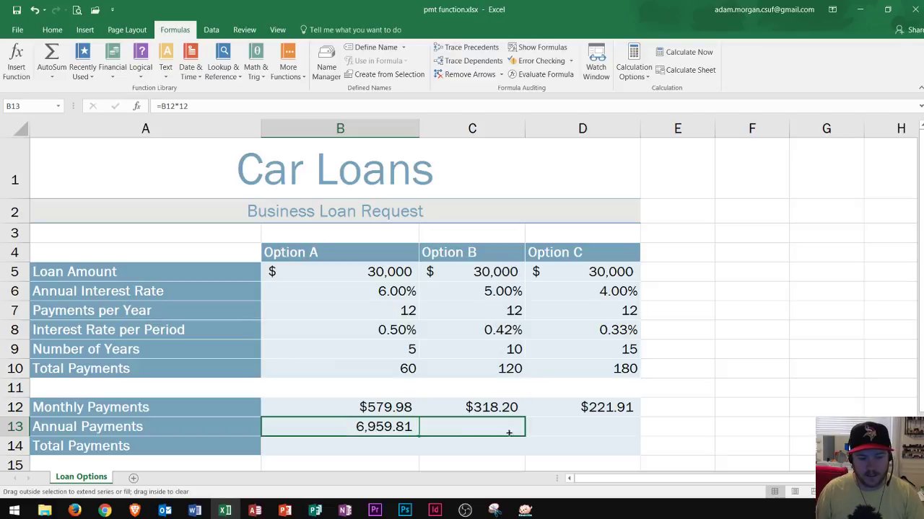
pyautogui.moveTo(574, 430); pyautogui.dragTo(609, 428)
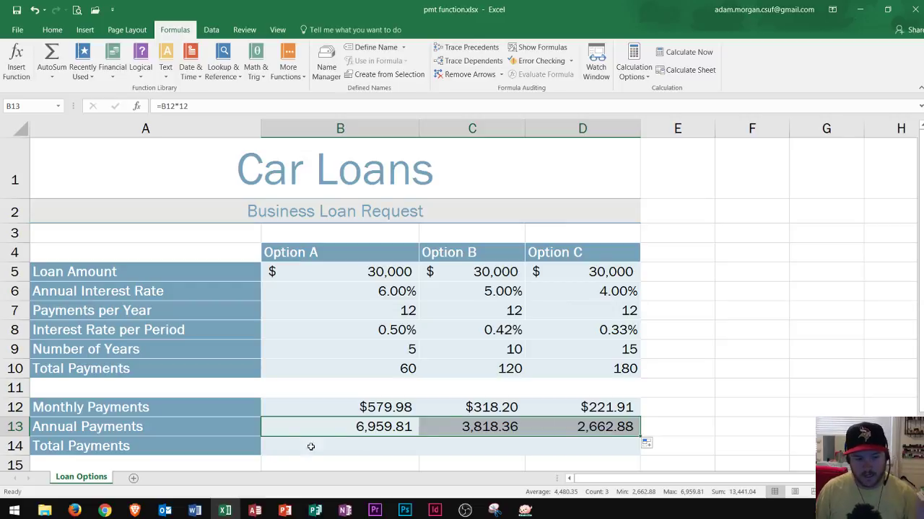
pyautogui.click(374, 431)
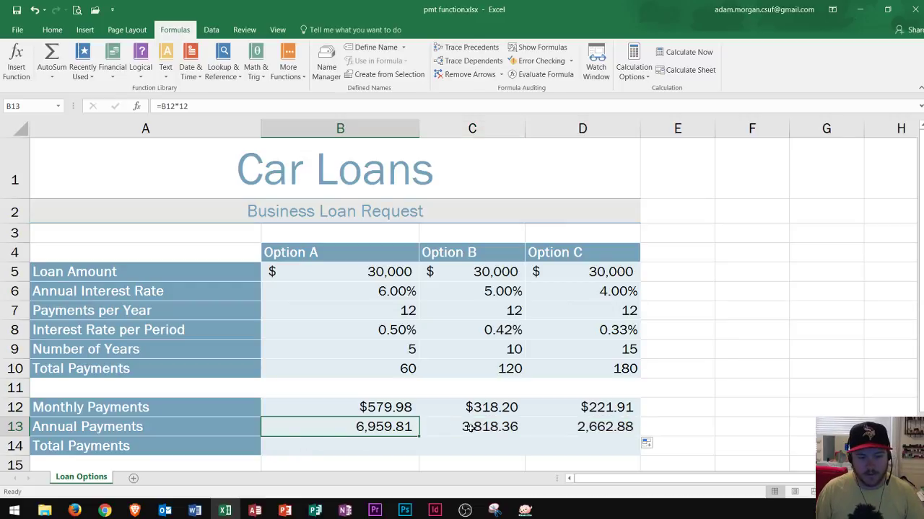
pyautogui.click(493, 428)
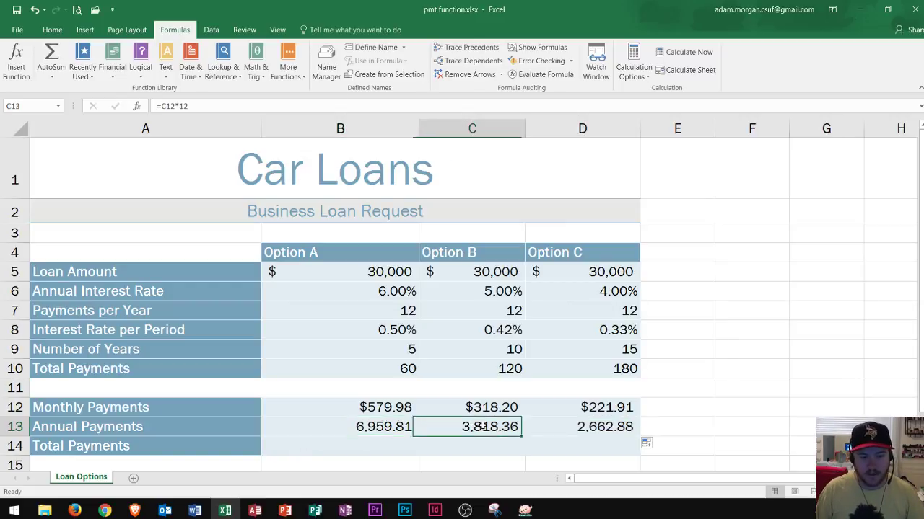
pyautogui.click(603, 431)
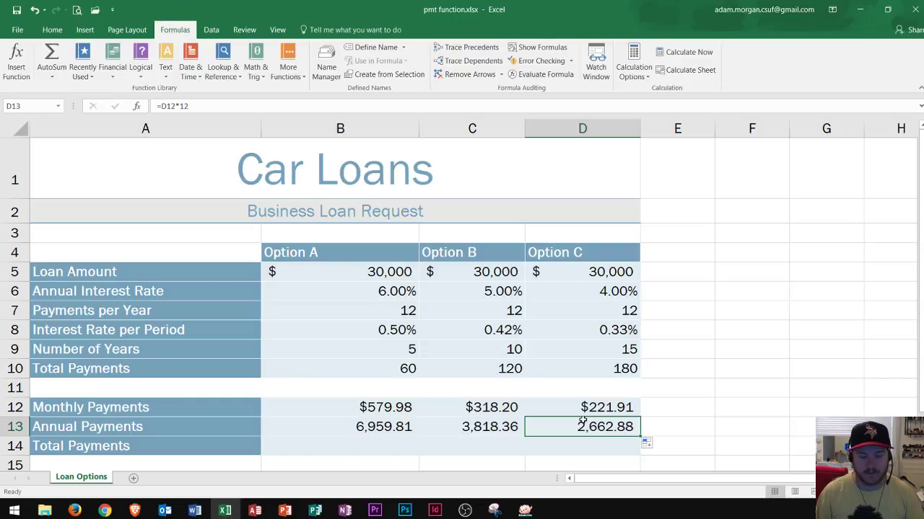
# Calculate Option A's total payments in B14 with =B13*B9 and copy the formula across to C14:D14.
pyautogui.click(368, 447)
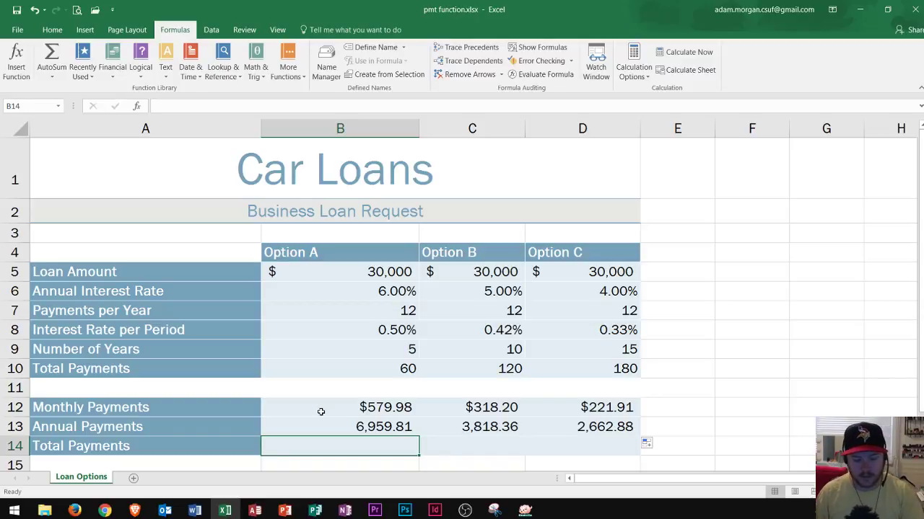
pyautogui.write('=')
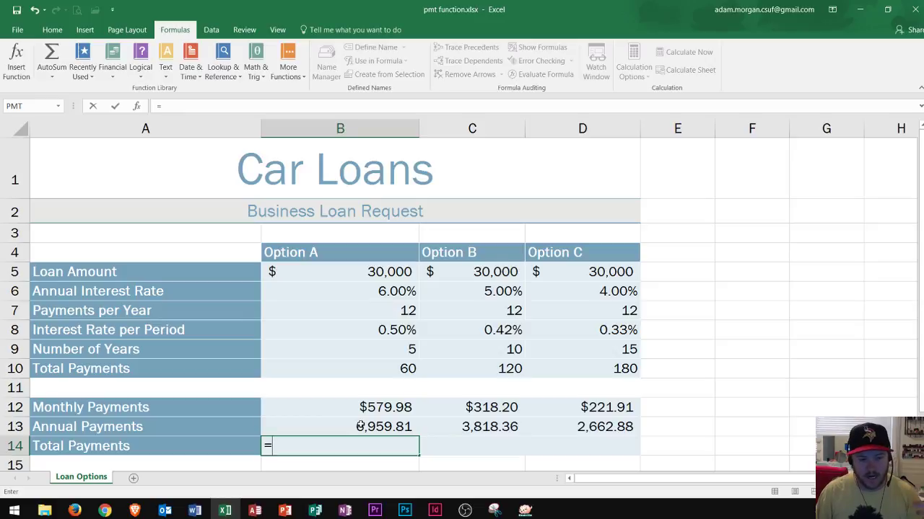
pyautogui.click(360, 426)
pyautogui.write('*')
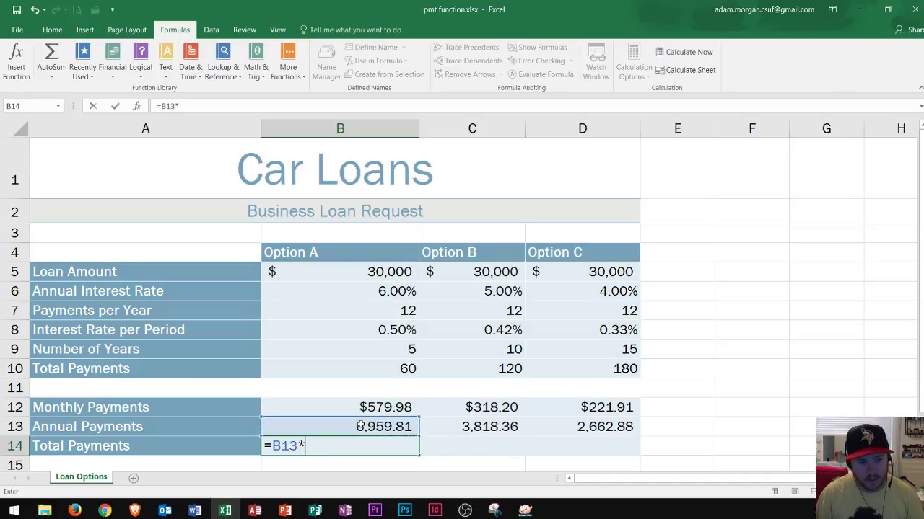
pyautogui.click(394, 347)
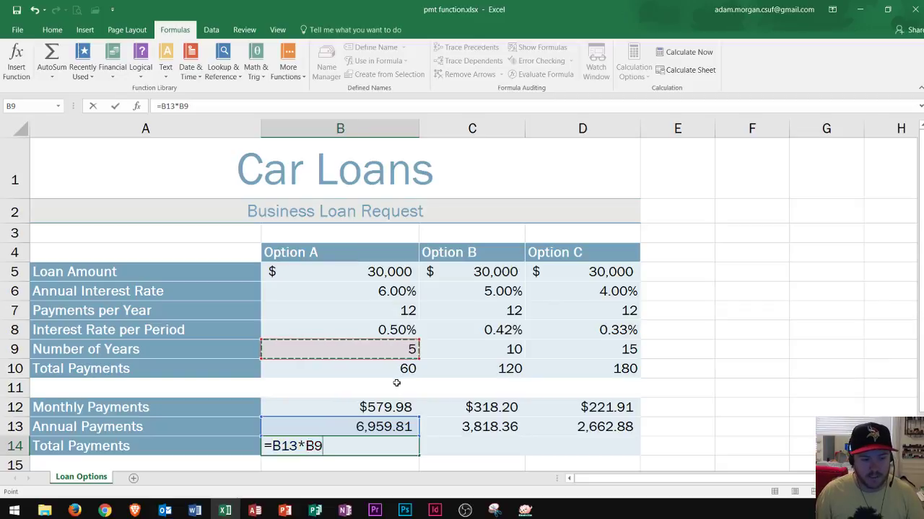
pyautogui.press('Tab')
pyautogui.click(382, 447)
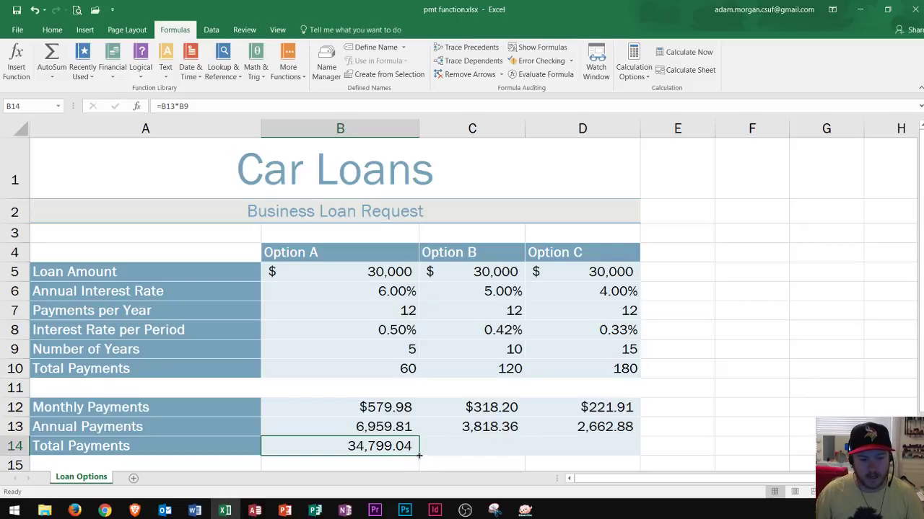
pyautogui.moveTo(419, 455); pyautogui.dragTo(604, 452)
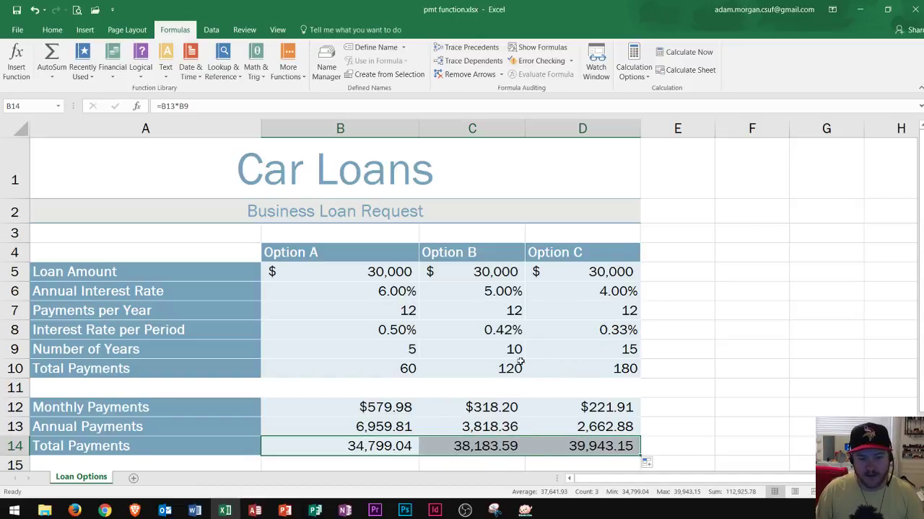
# Compare the loan options by number of years, annual interest rate, monthly payments in row 12 and total payments in row 14.
pyautogui.moveTo(480, 352); pyautogui.dragTo(577, 352)
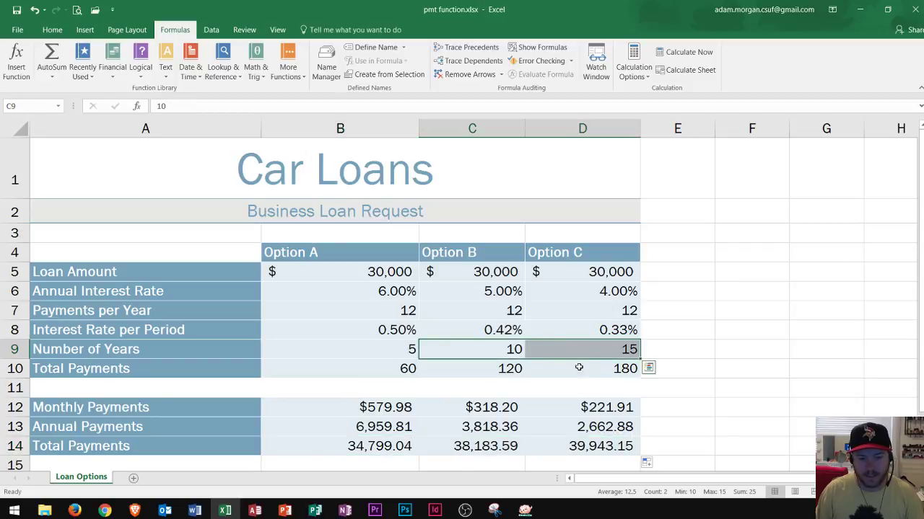
pyautogui.moveTo(473, 408); pyautogui.dragTo(557, 406)
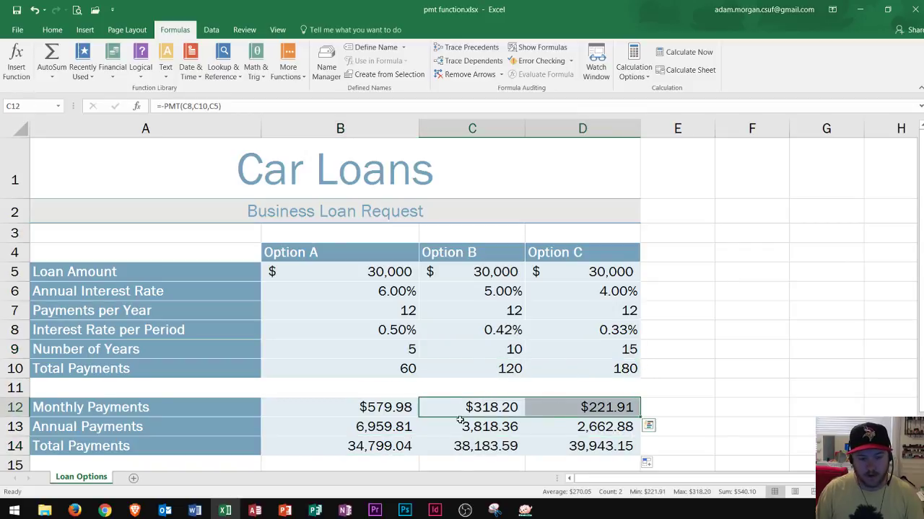
pyautogui.click(487, 446)
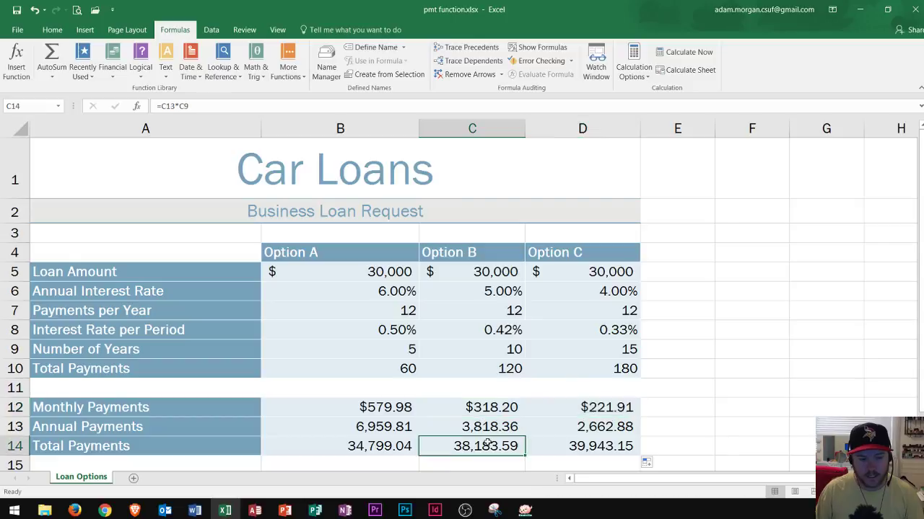
pyautogui.moveTo(487, 445); pyautogui.dragTo(560, 441)
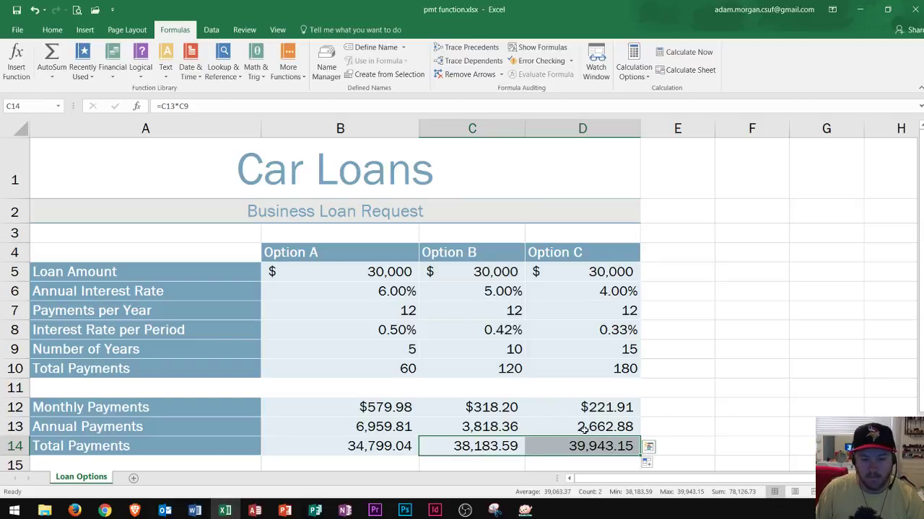
pyautogui.click(373, 446)
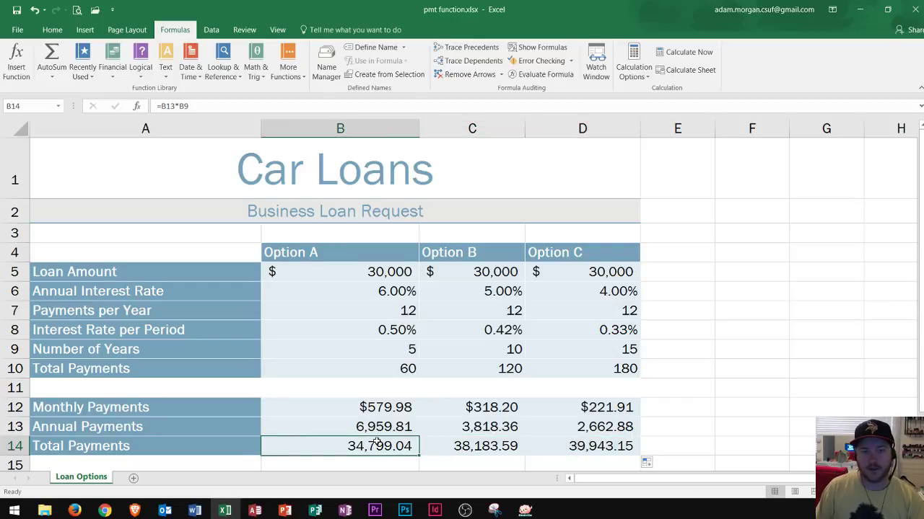
pyautogui.click(382, 407)
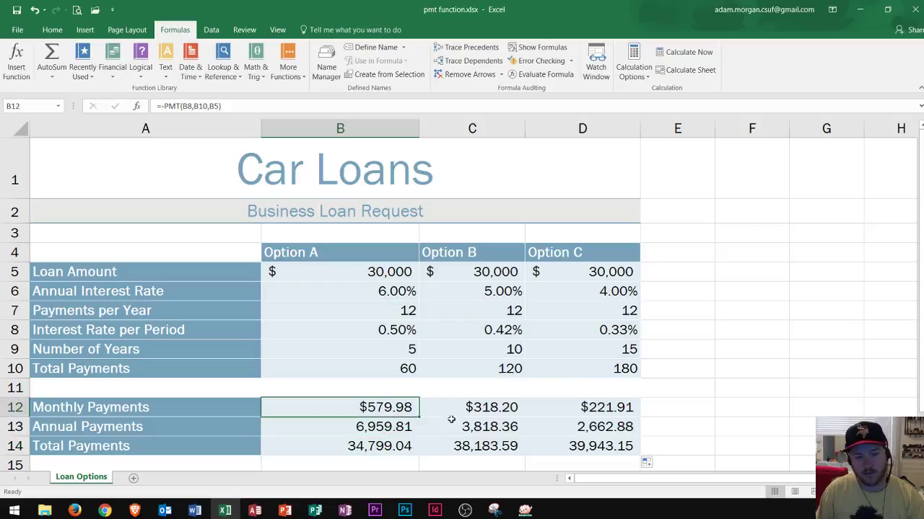
pyautogui.click(612, 407)
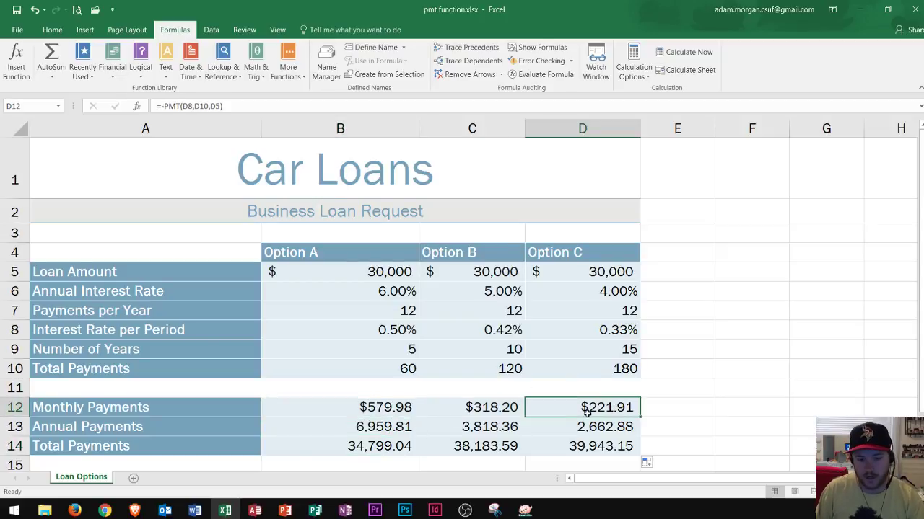
pyautogui.click(563, 443)
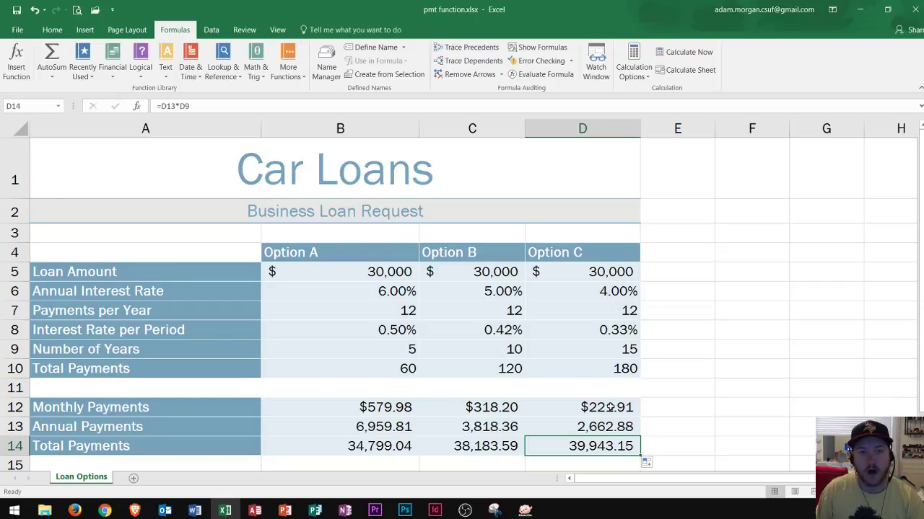
pyautogui.click(598, 289)
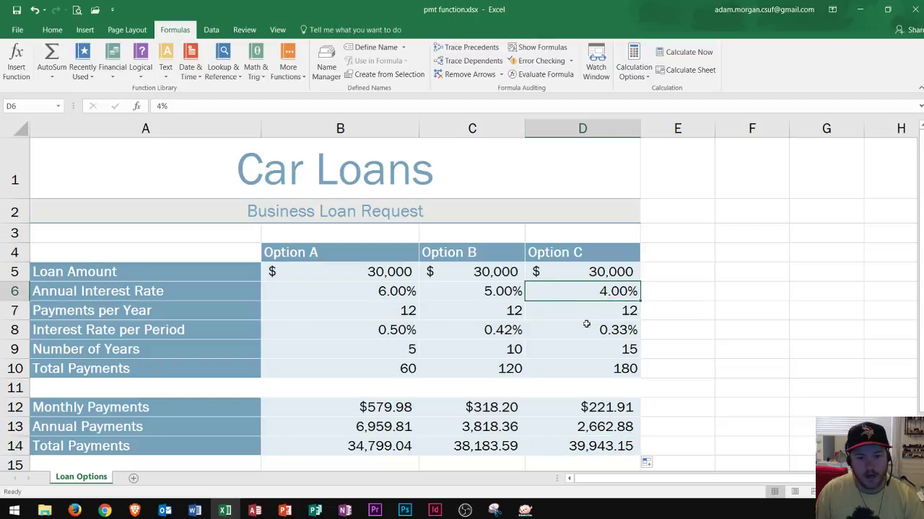
pyautogui.click(587, 408)
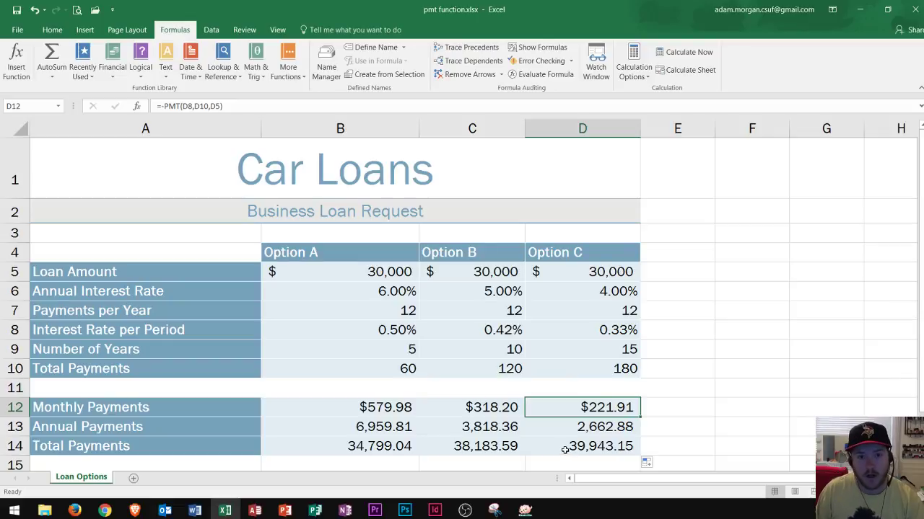
pyautogui.moveTo(404, 445); pyautogui.dragTo(589, 446)
pyautogui.click(348, 408)
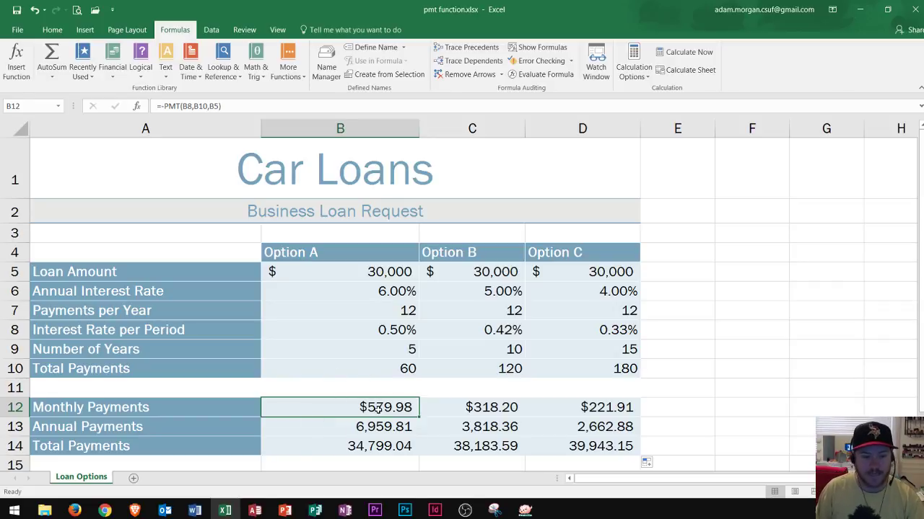
pyautogui.click(352, 447)
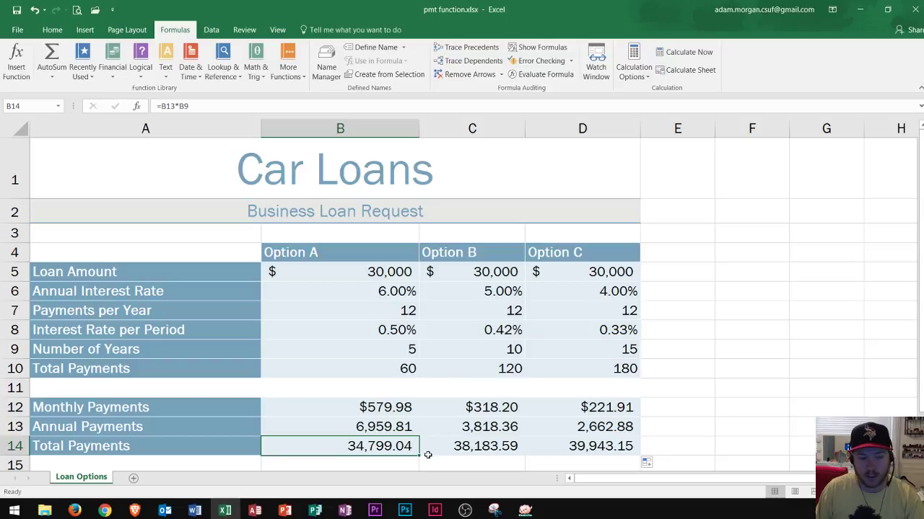